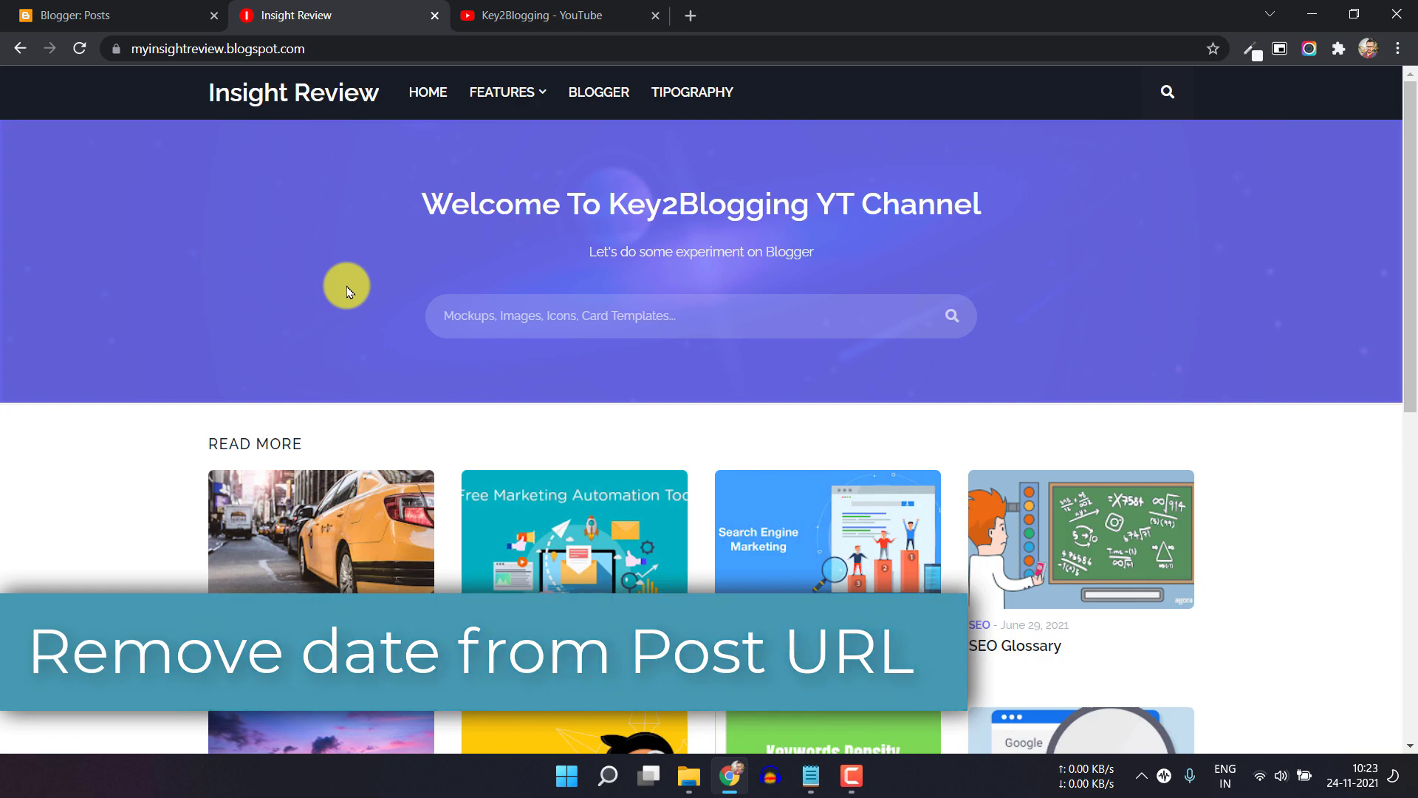
- Open the What is Affiliate Marketing post, check its dated 2021/06 address, then go to Blogger Posts
click(543, 15)
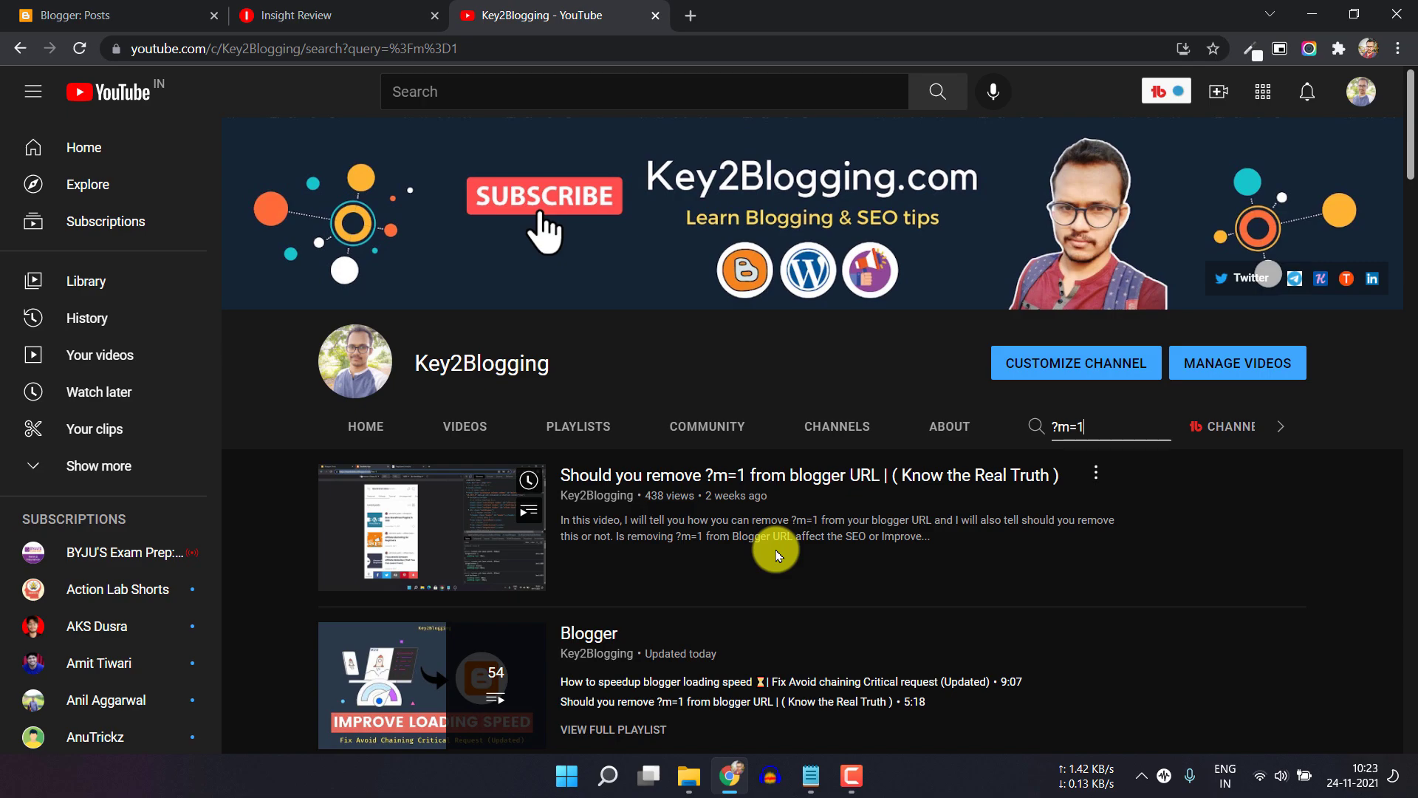
click(303, 9)
click(318, 656)
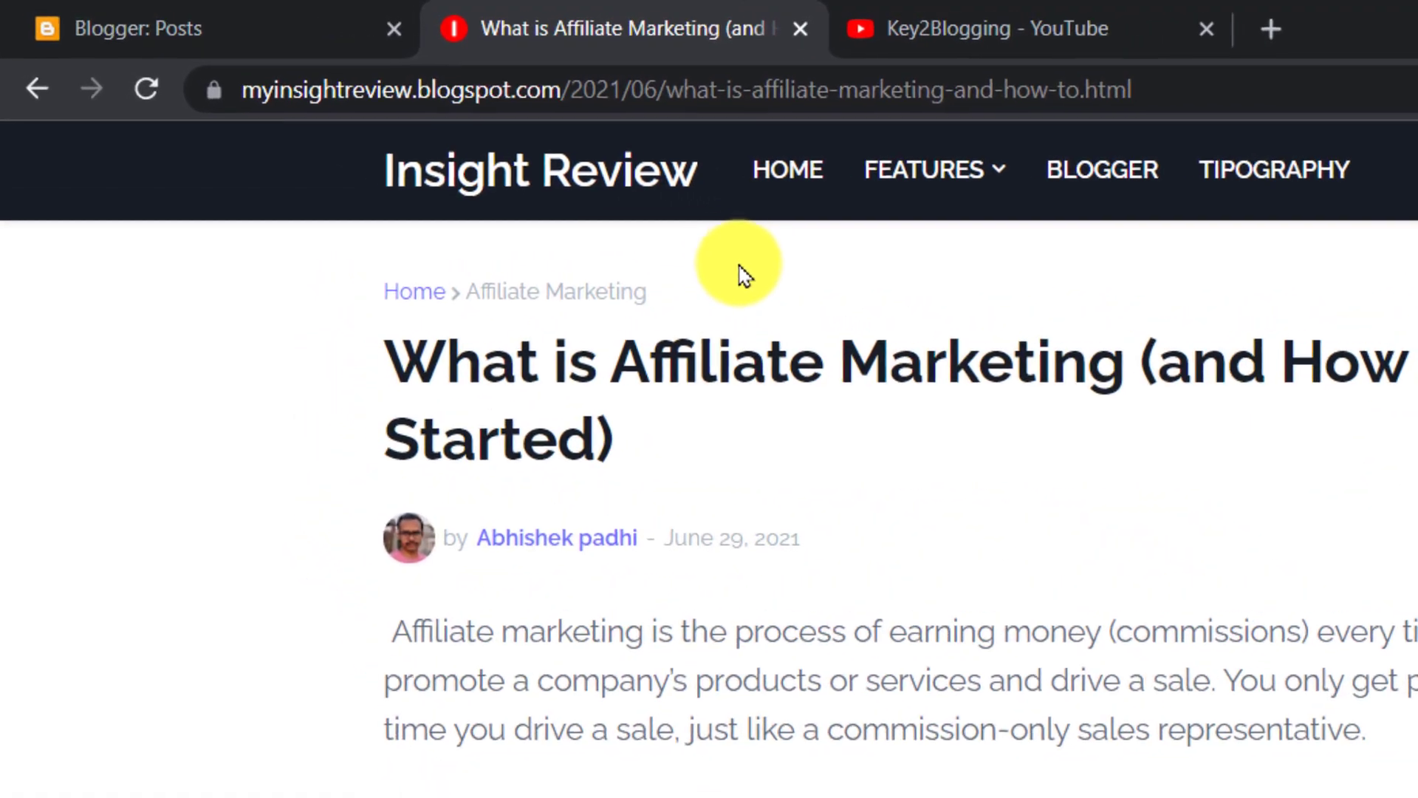
drag(605, 96, 698, 101)
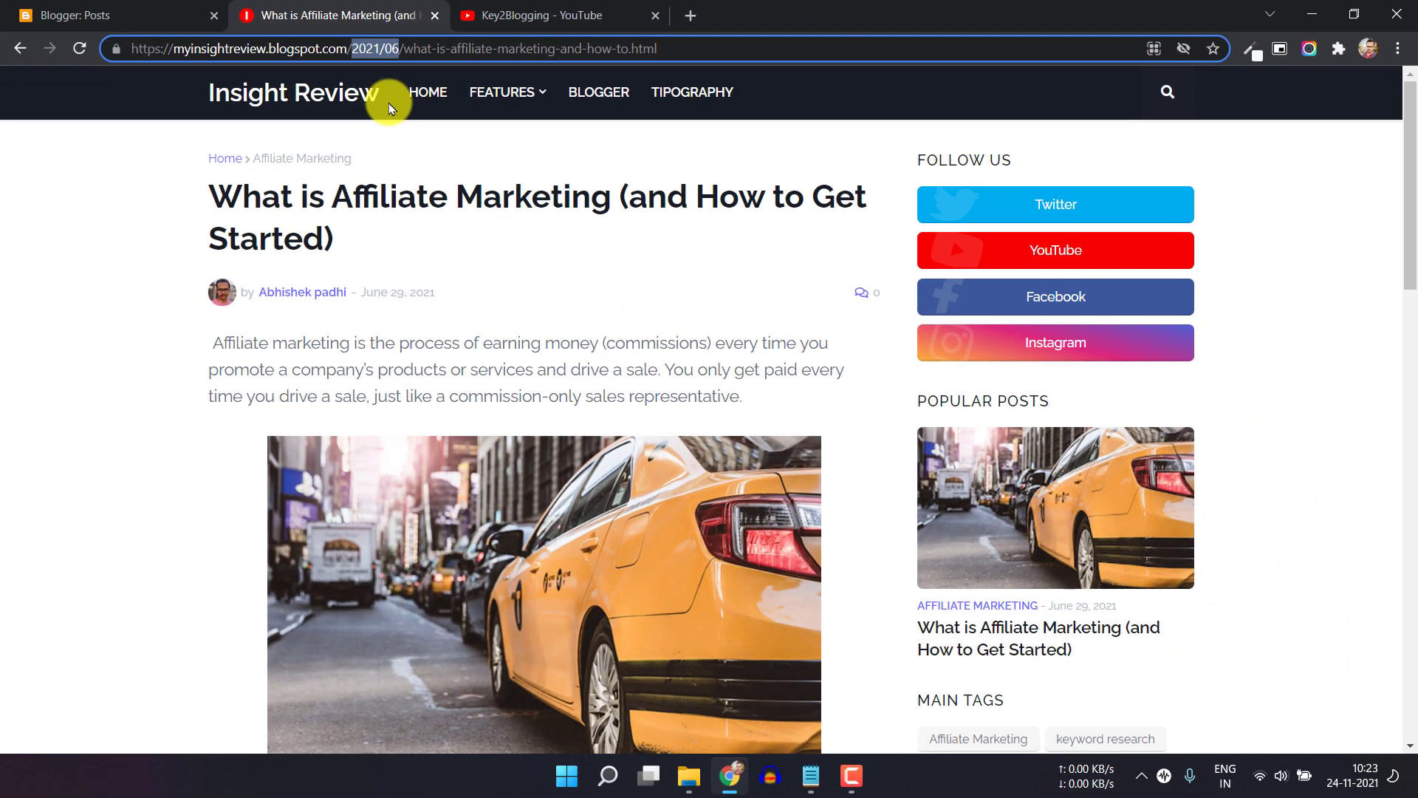
click(163, 13)
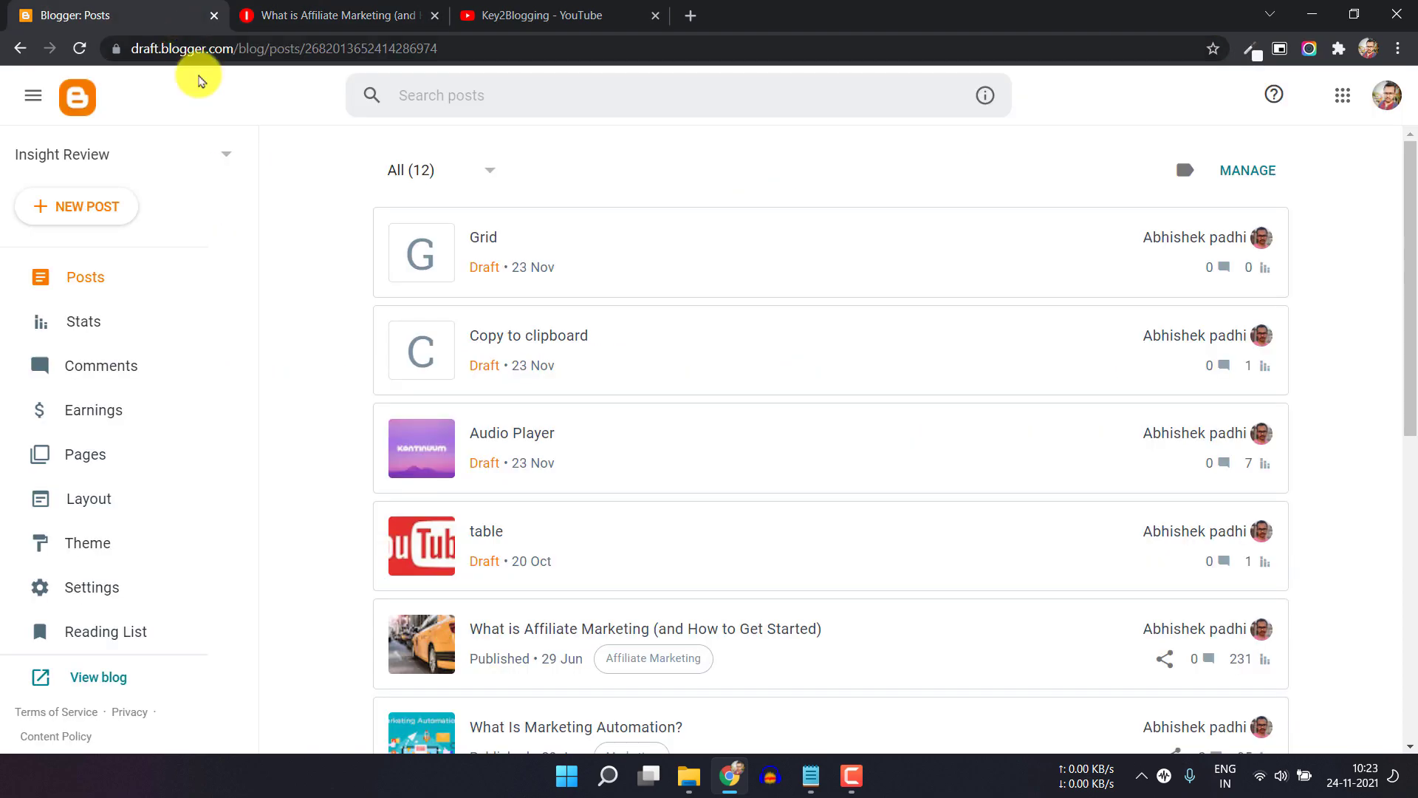
- Open the theme's Edit HTML code editor from the Customise dropdown
click(166, 556)
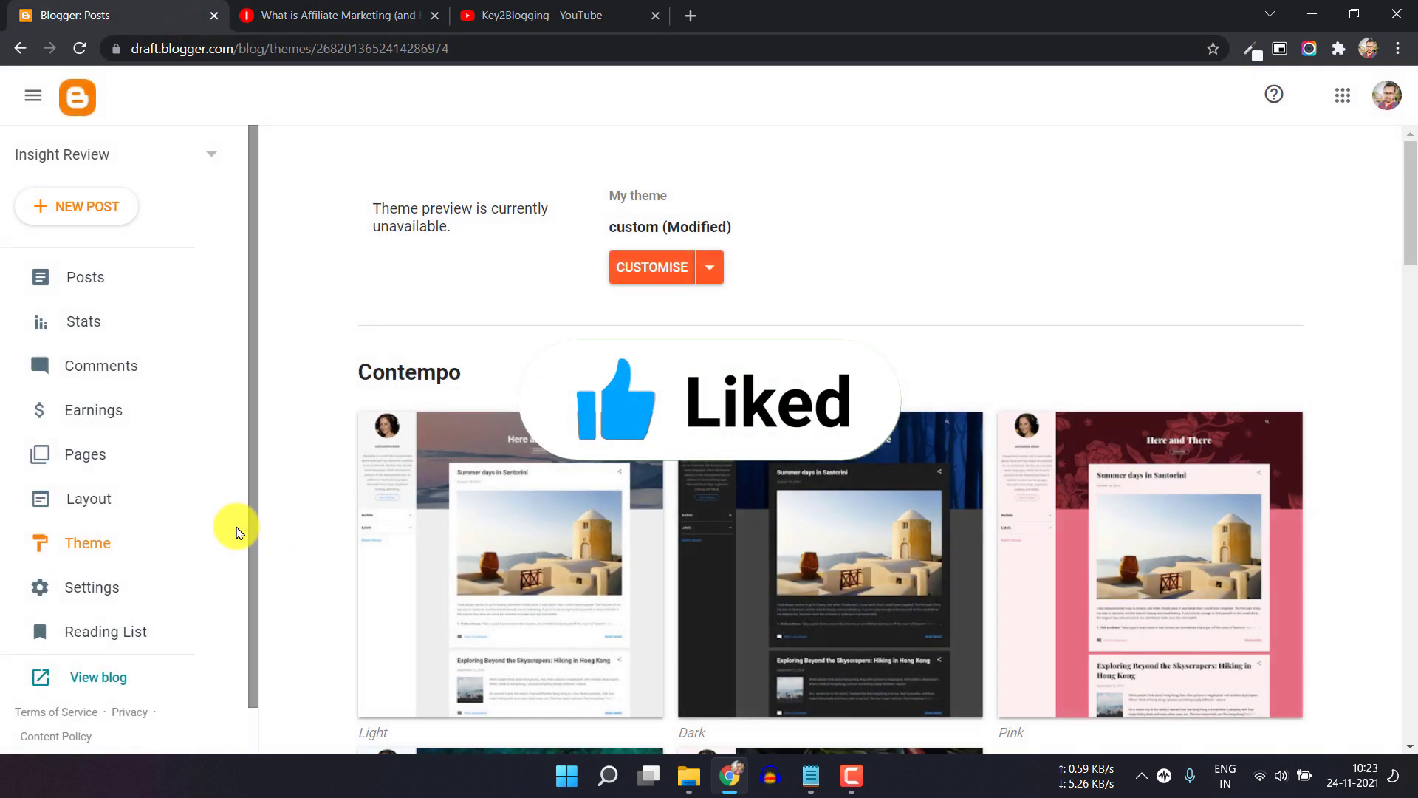
click(709, 268)
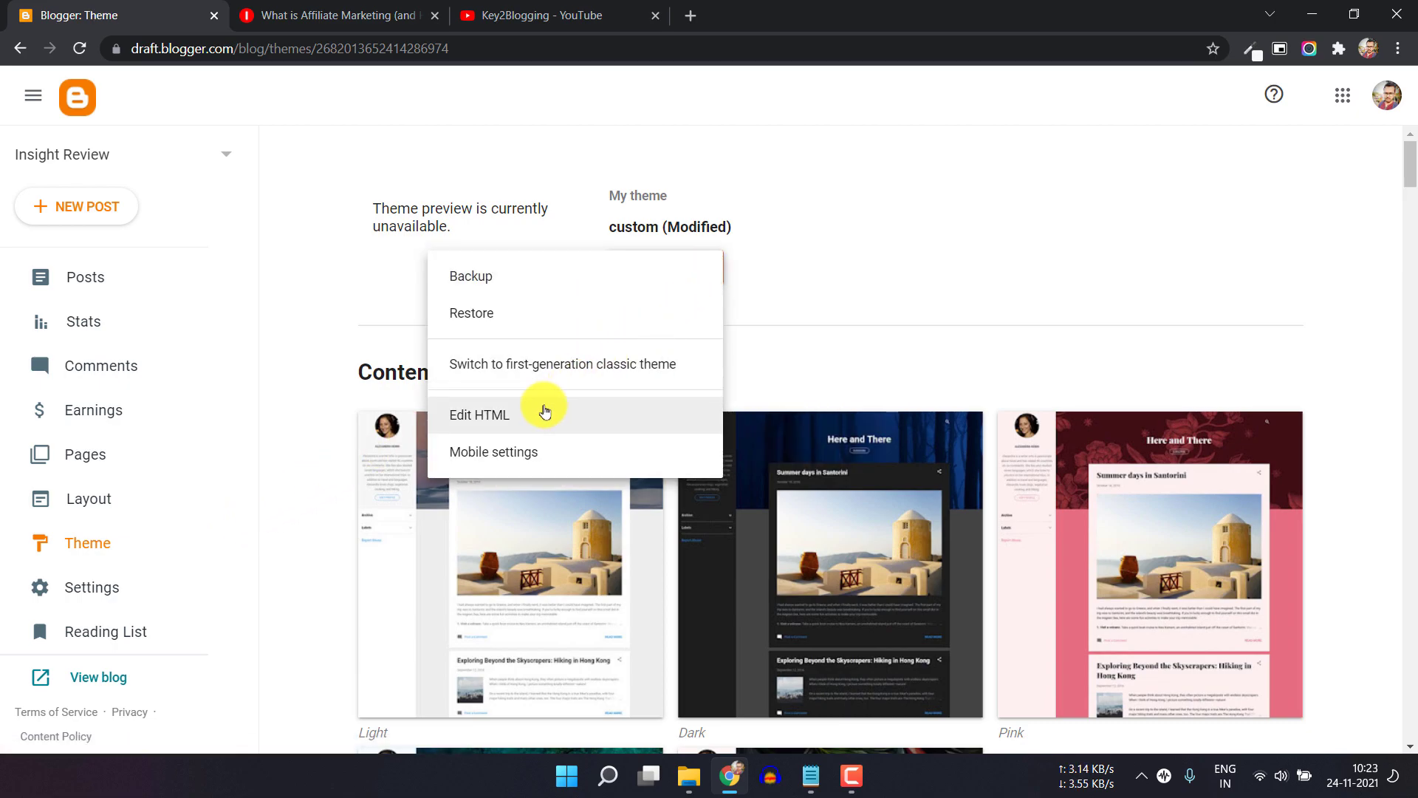
click(545, 411)
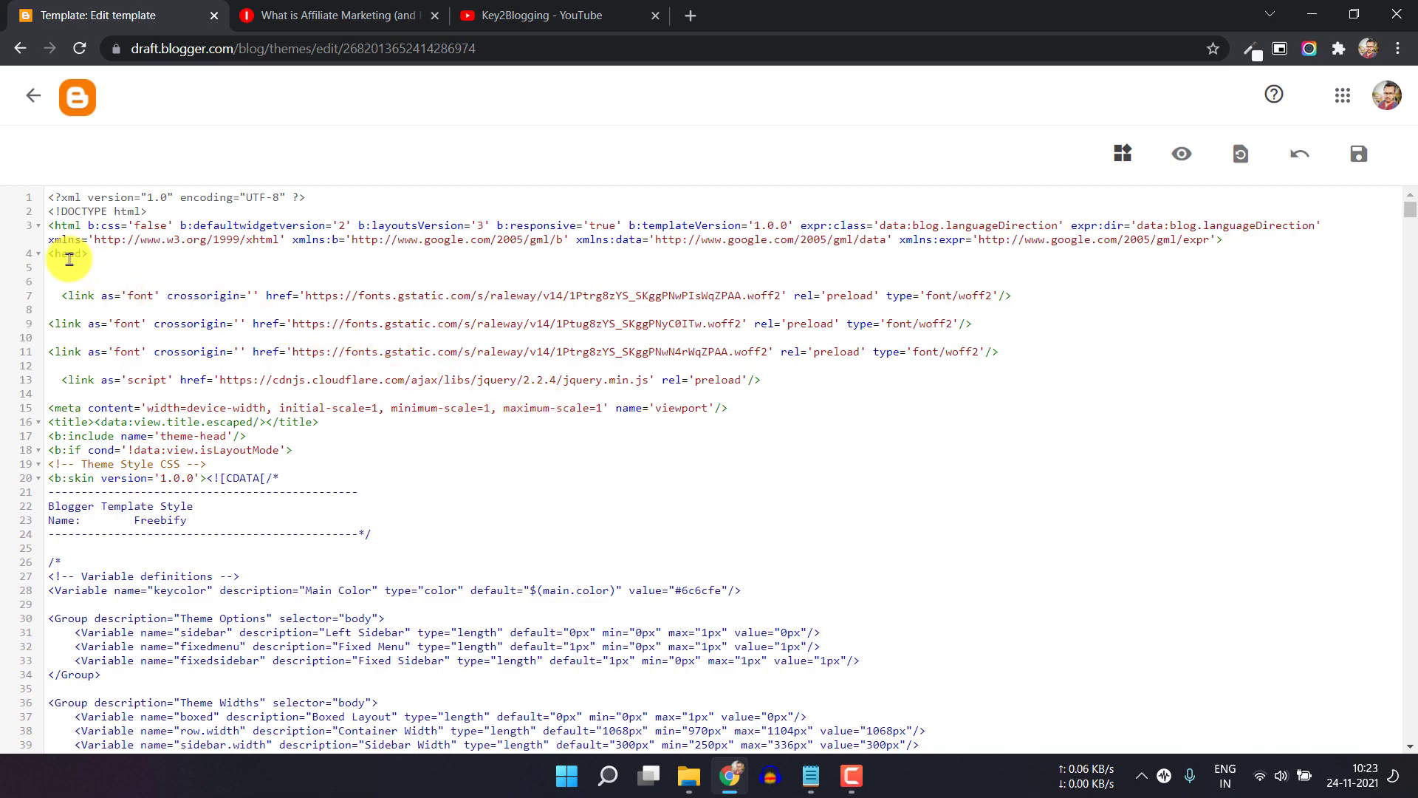
- Paste the BloggerJS script from Notepad onto line 5 below <head> and save the theme
click(810, 775)
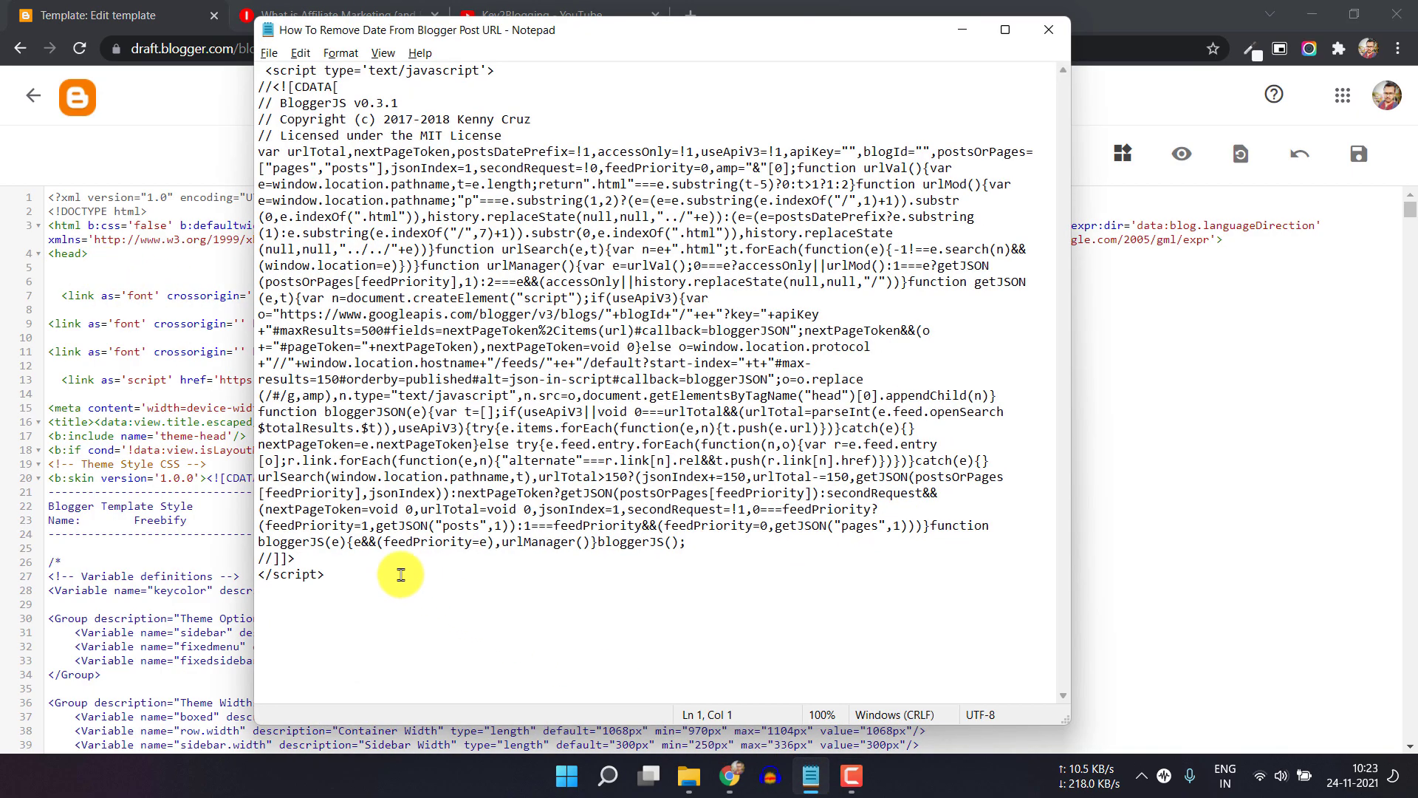
click(374, 582)
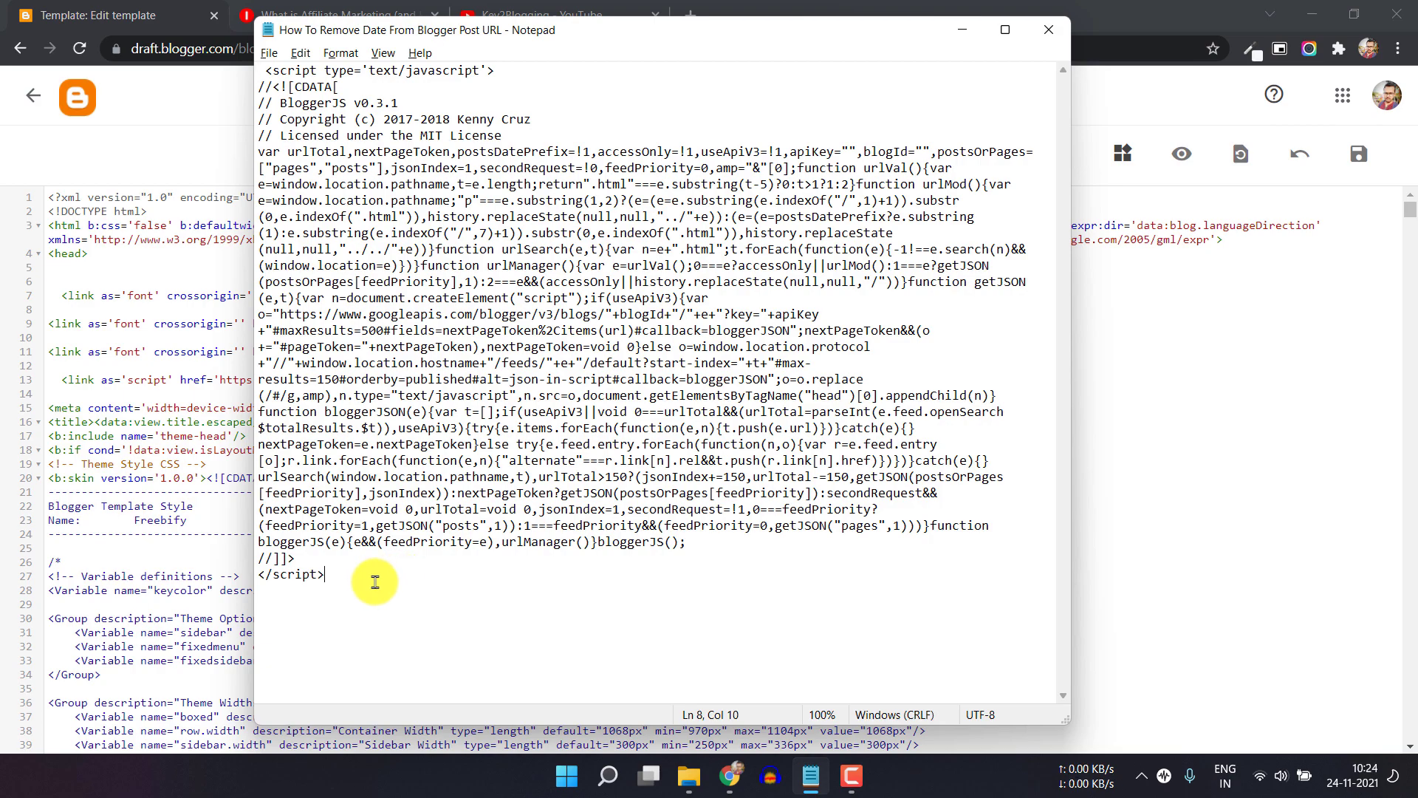
key(ctrl+a)
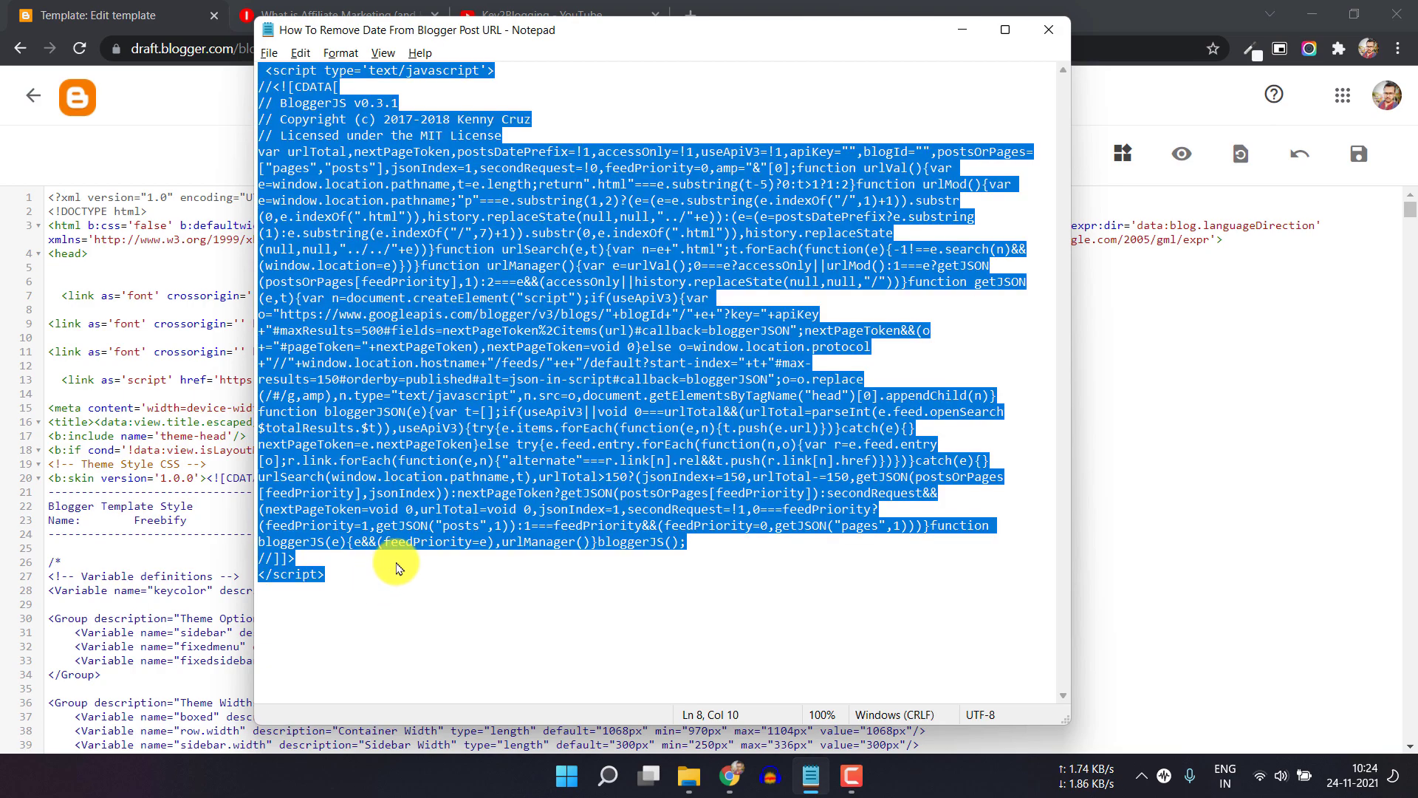
click(962, 30)
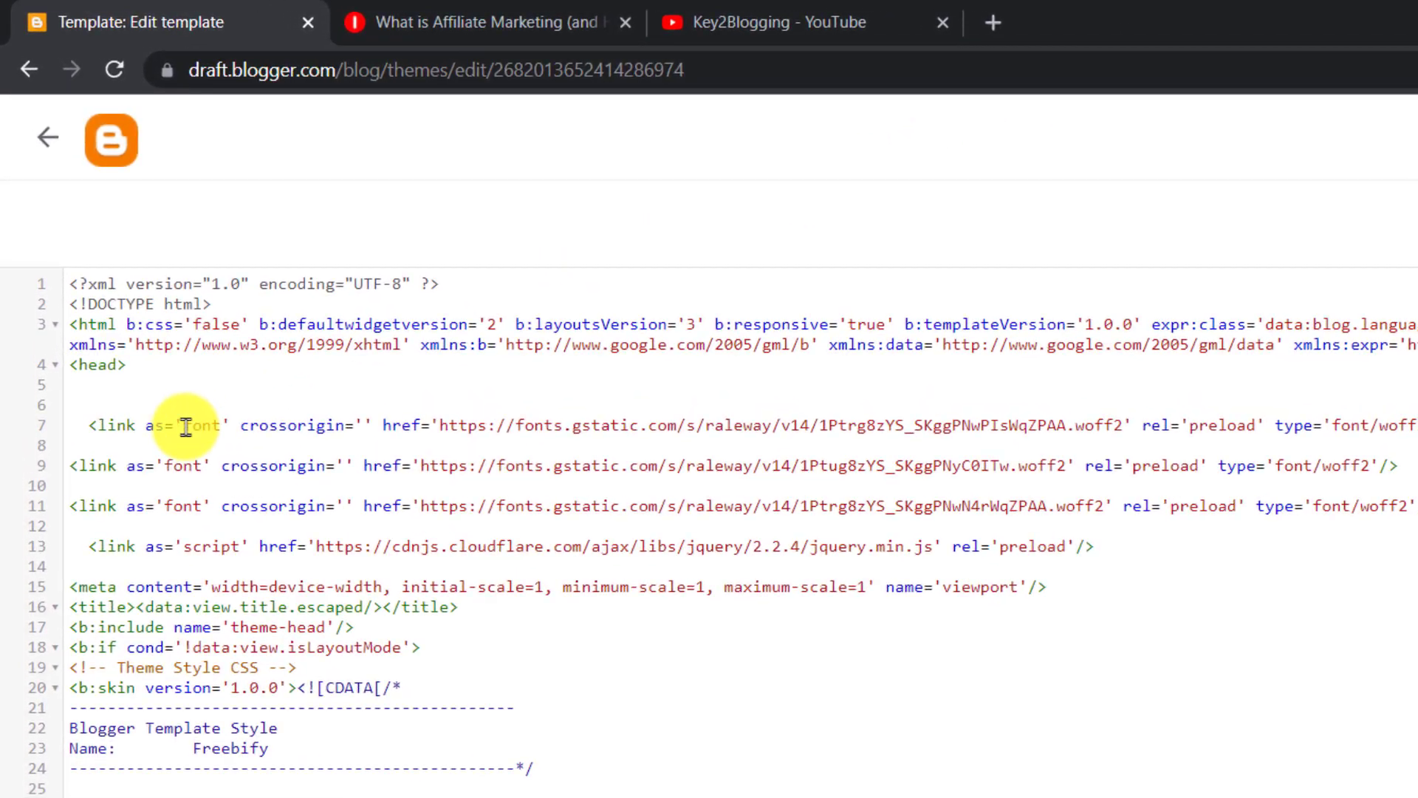
click(168, 387)
key(ctrl+v)
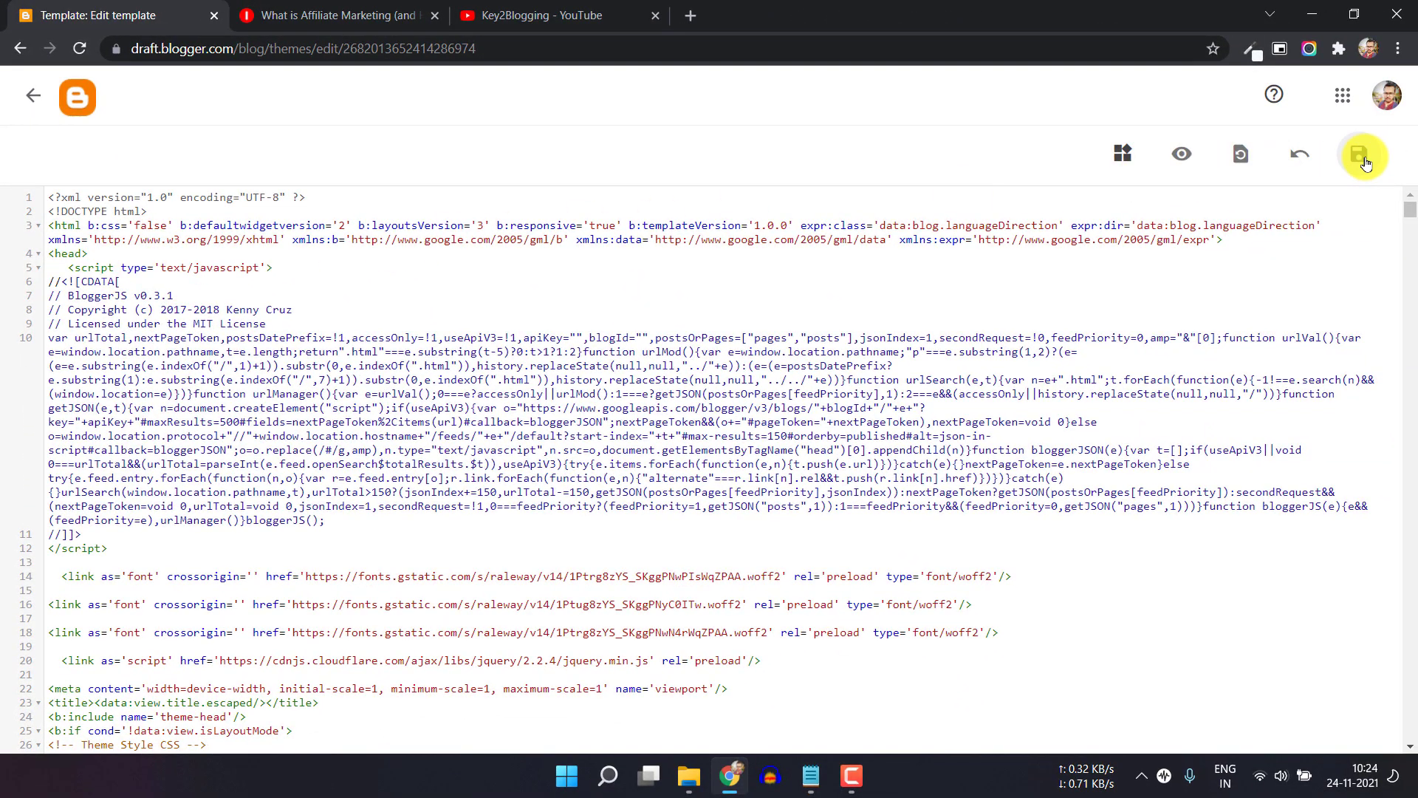
click(1362, 157)
- Reload the affiliate marketing post and check its address no longer contains 2021/06
click(356, 14)
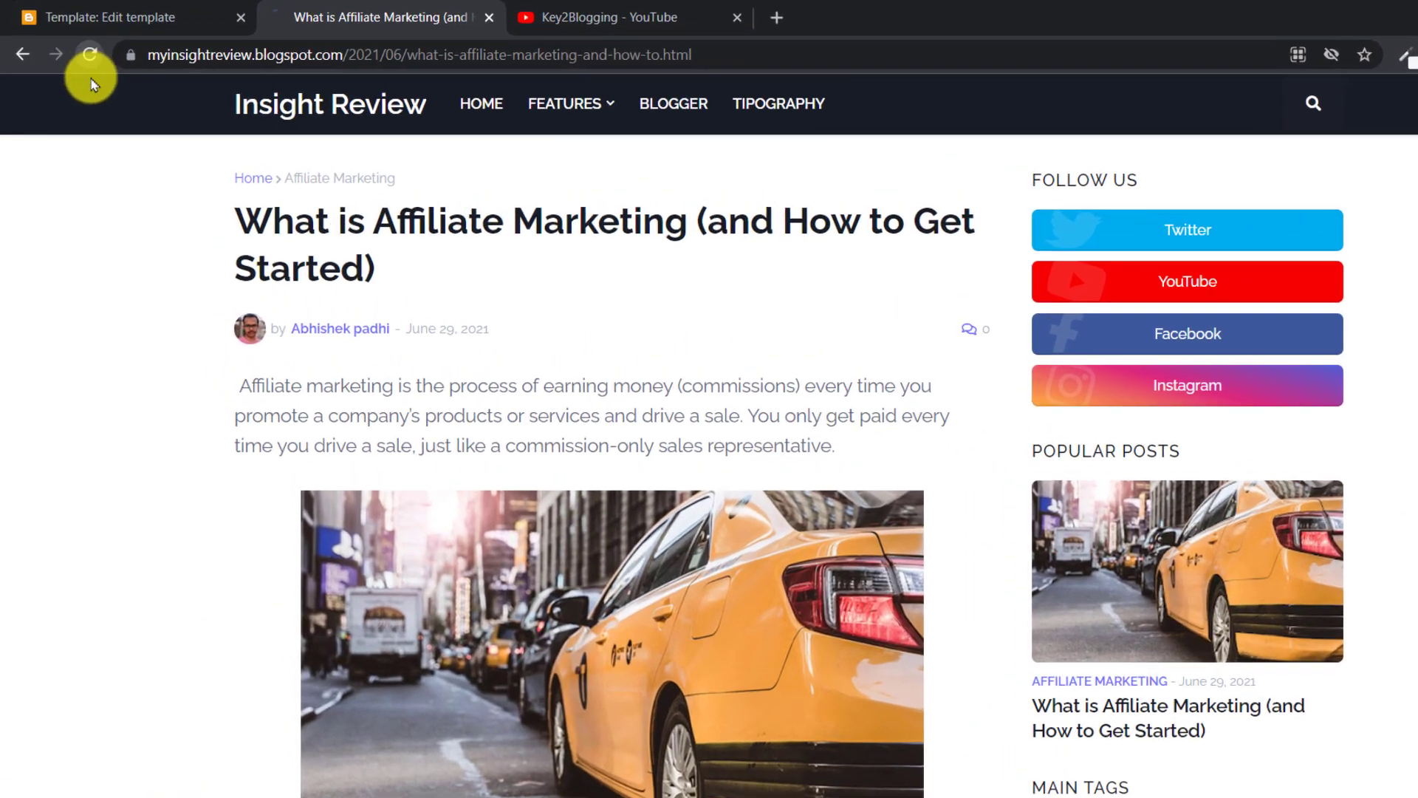
click(90, 58)
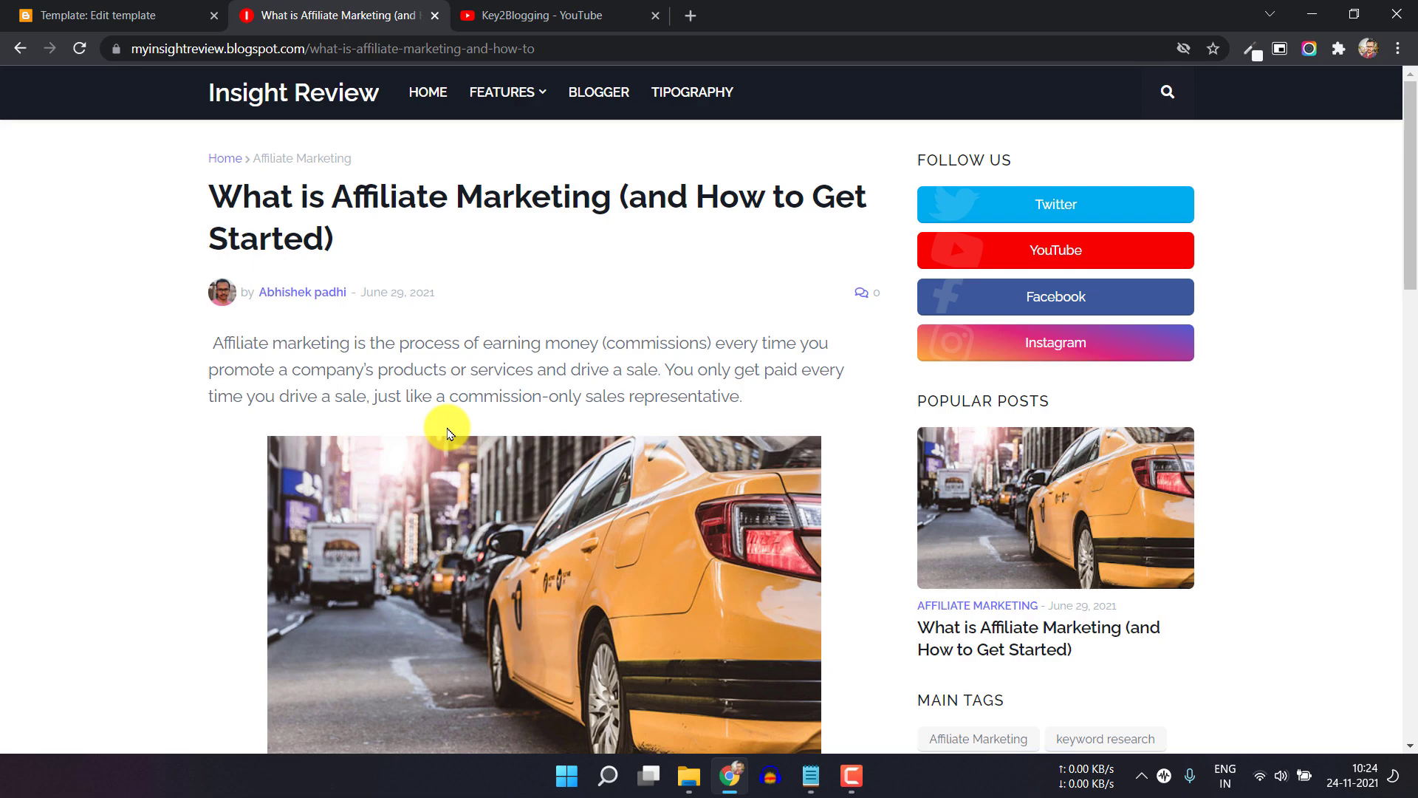
scroll(447, 432, down, 6)
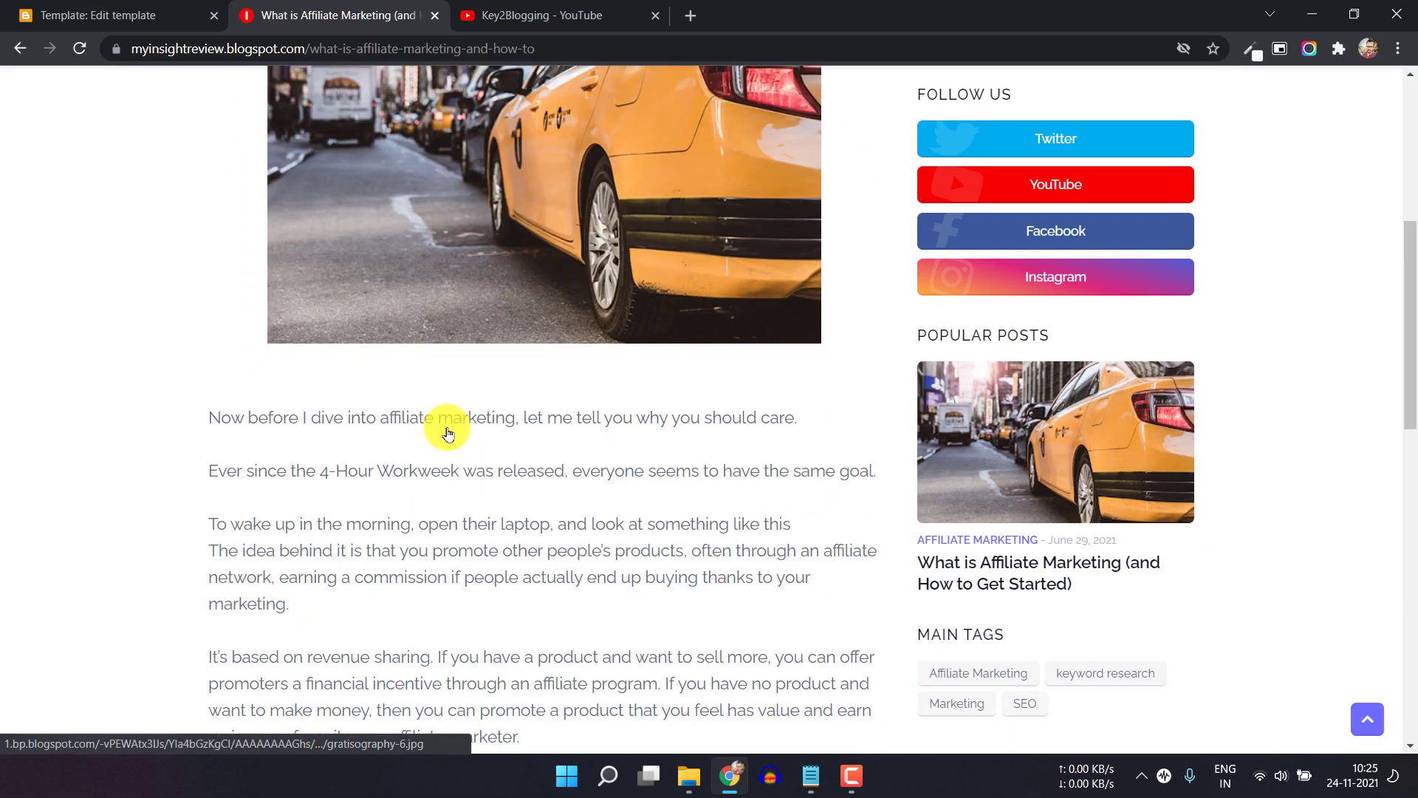
scroll(492, 436, down, 5)
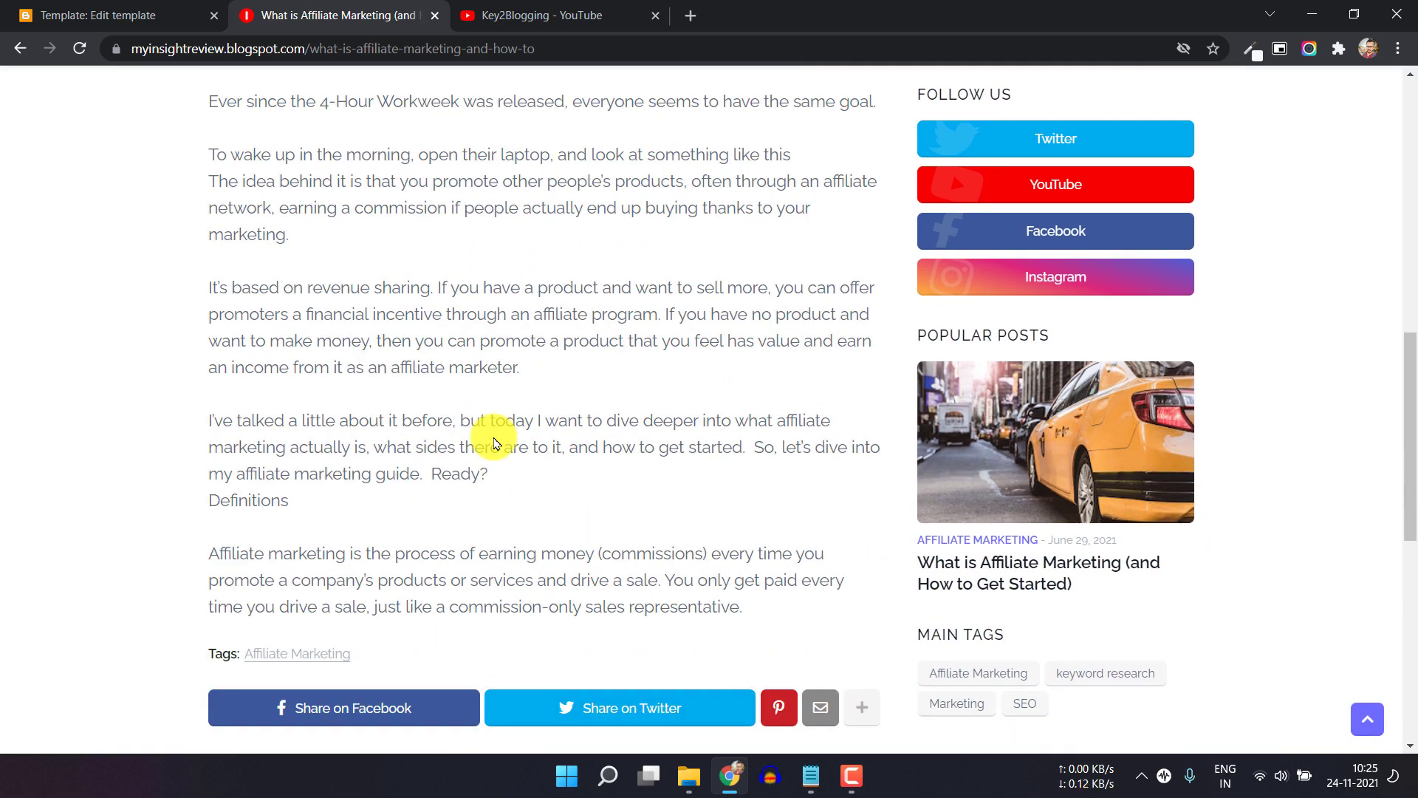
- Leave the theme editor for the Posts list, briefly opening the affiliate marketing post
click(96, 15)
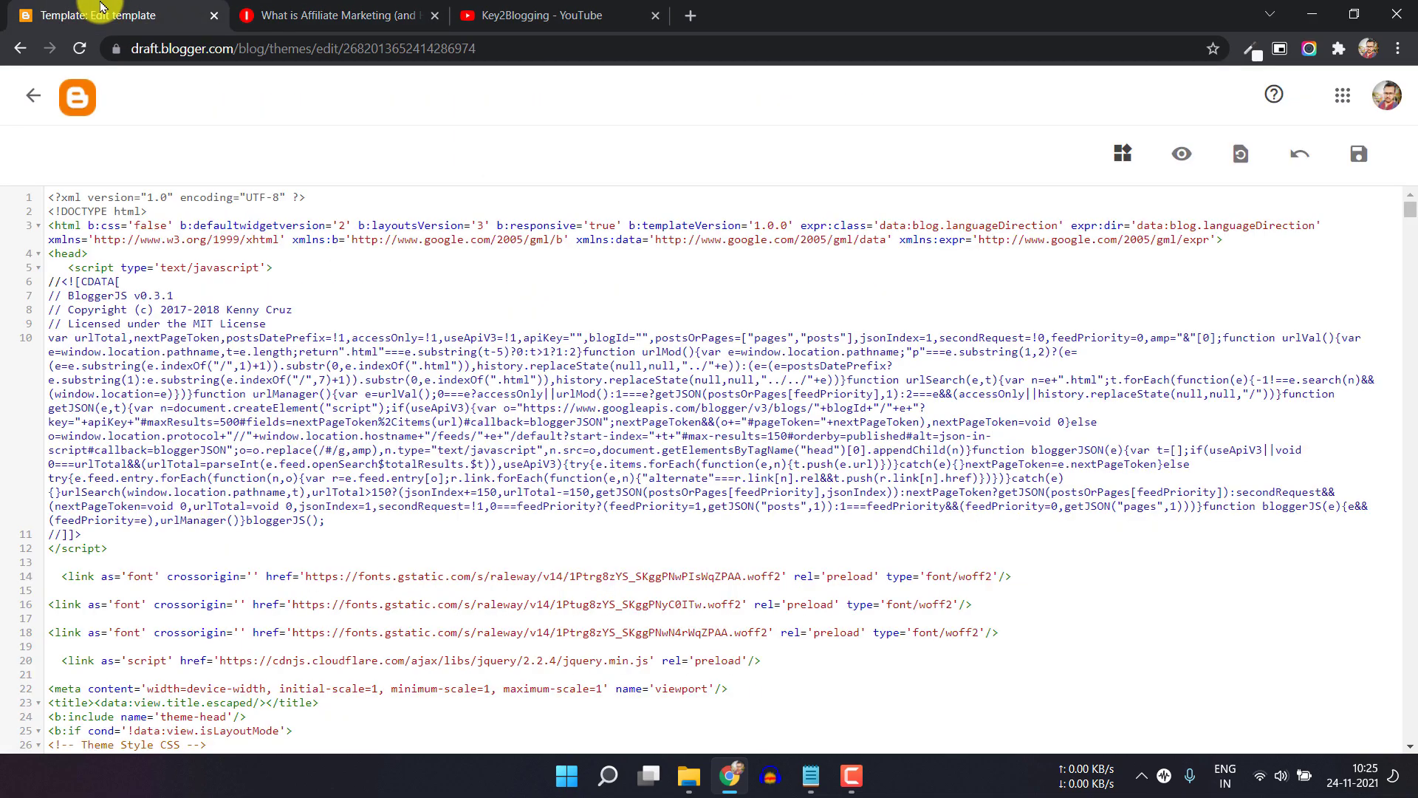
click(34, 103)
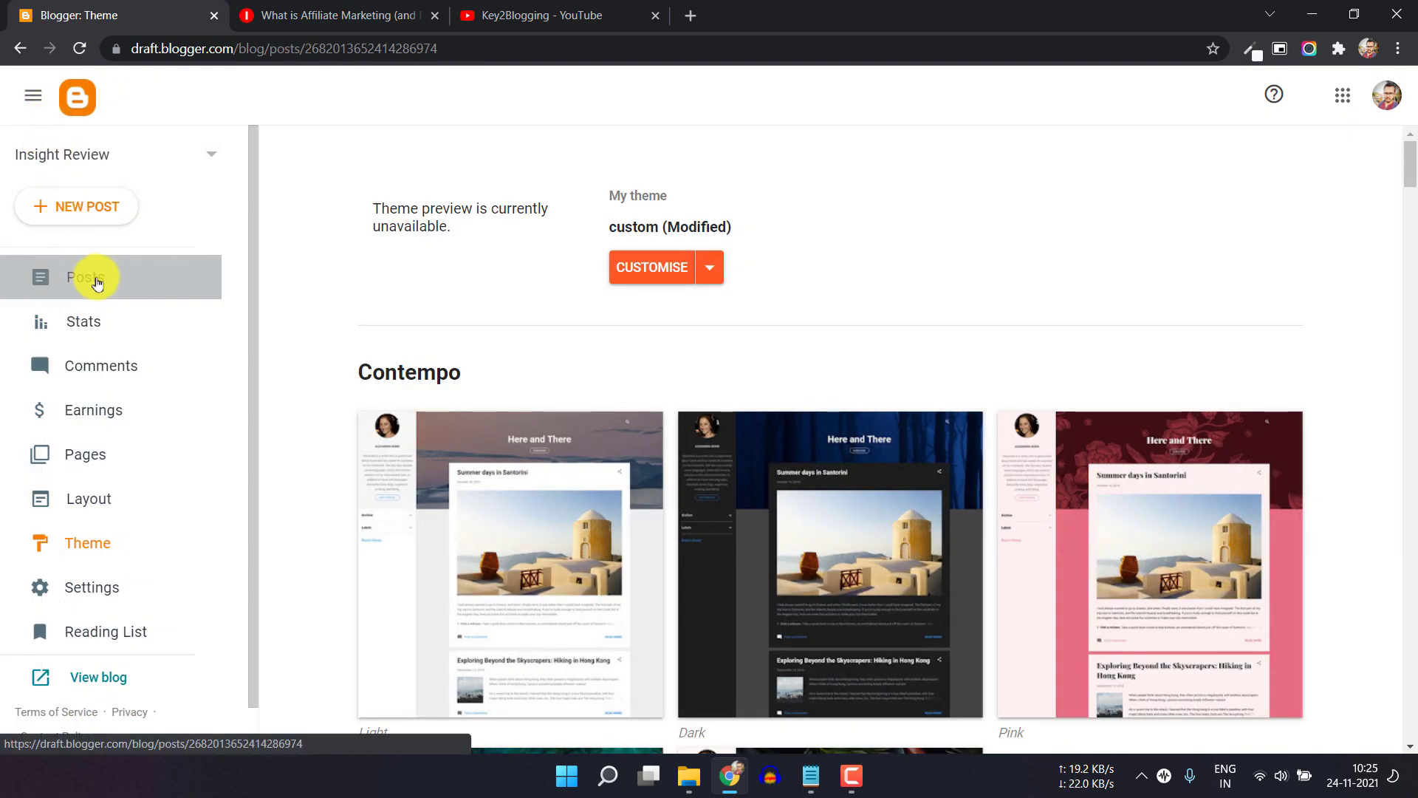
click(87, 277)
scroll(475, 403, down, 4)
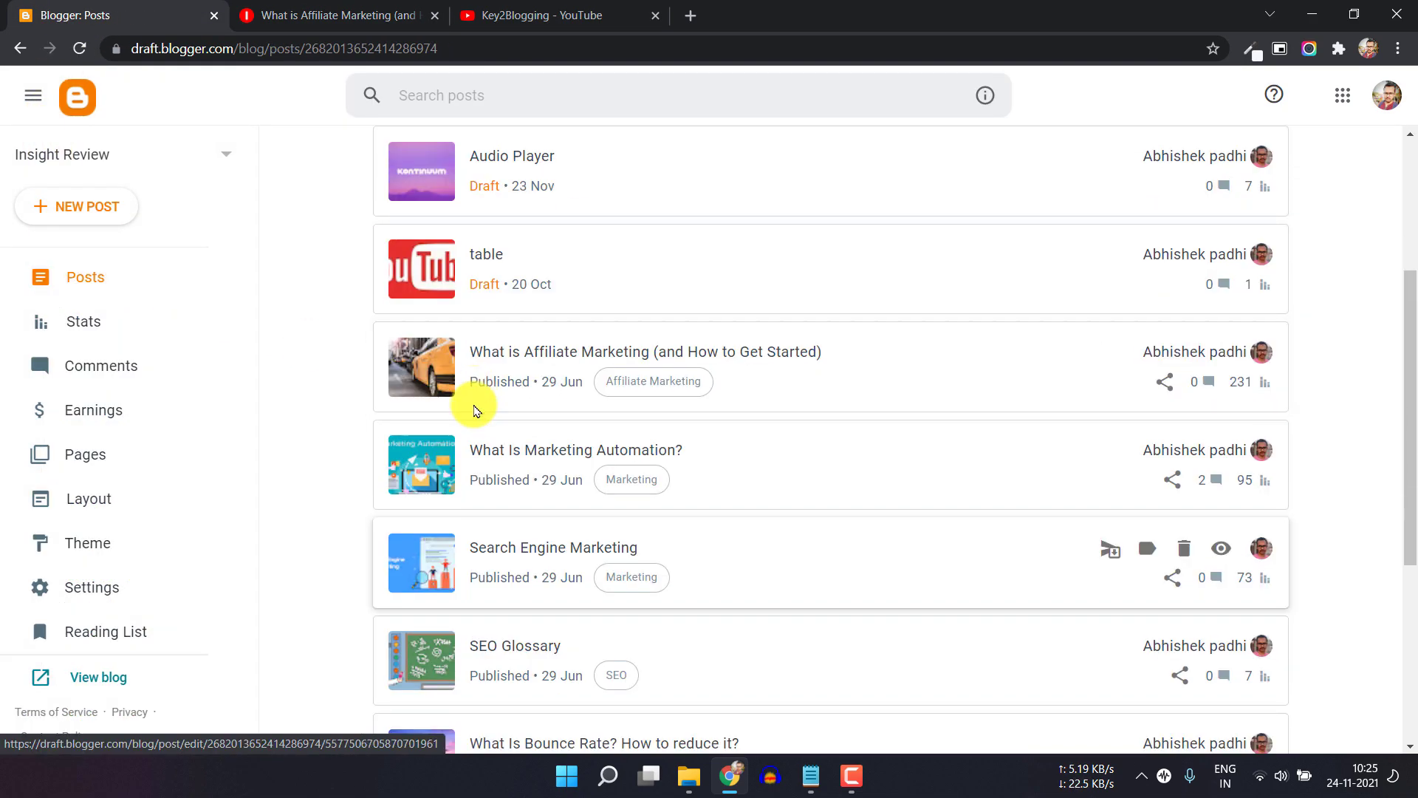
click(557, 360)
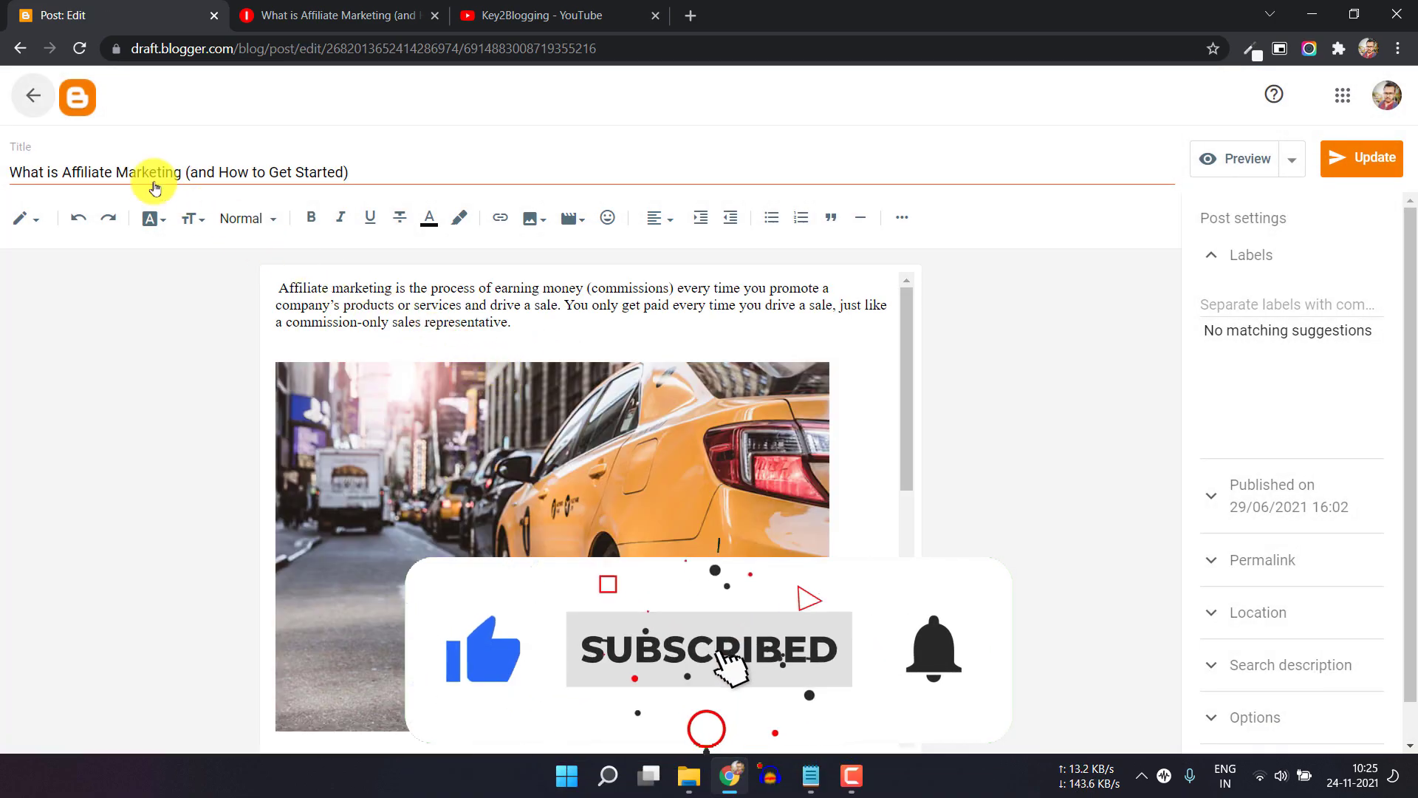
click(33, 95)
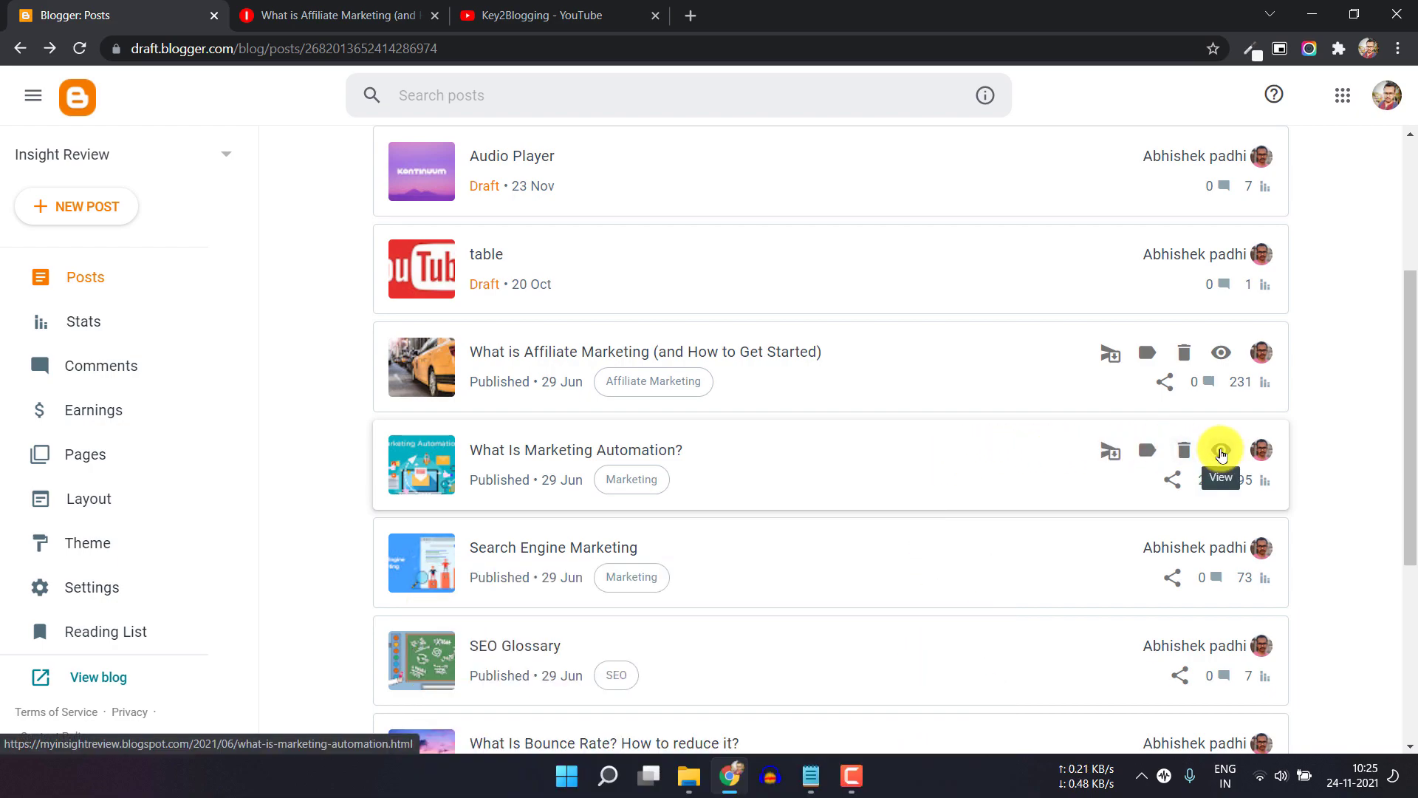
- Copy the Marketing Automation post's dated address into a new tab, then return to Posts
right_click(1221, 450)
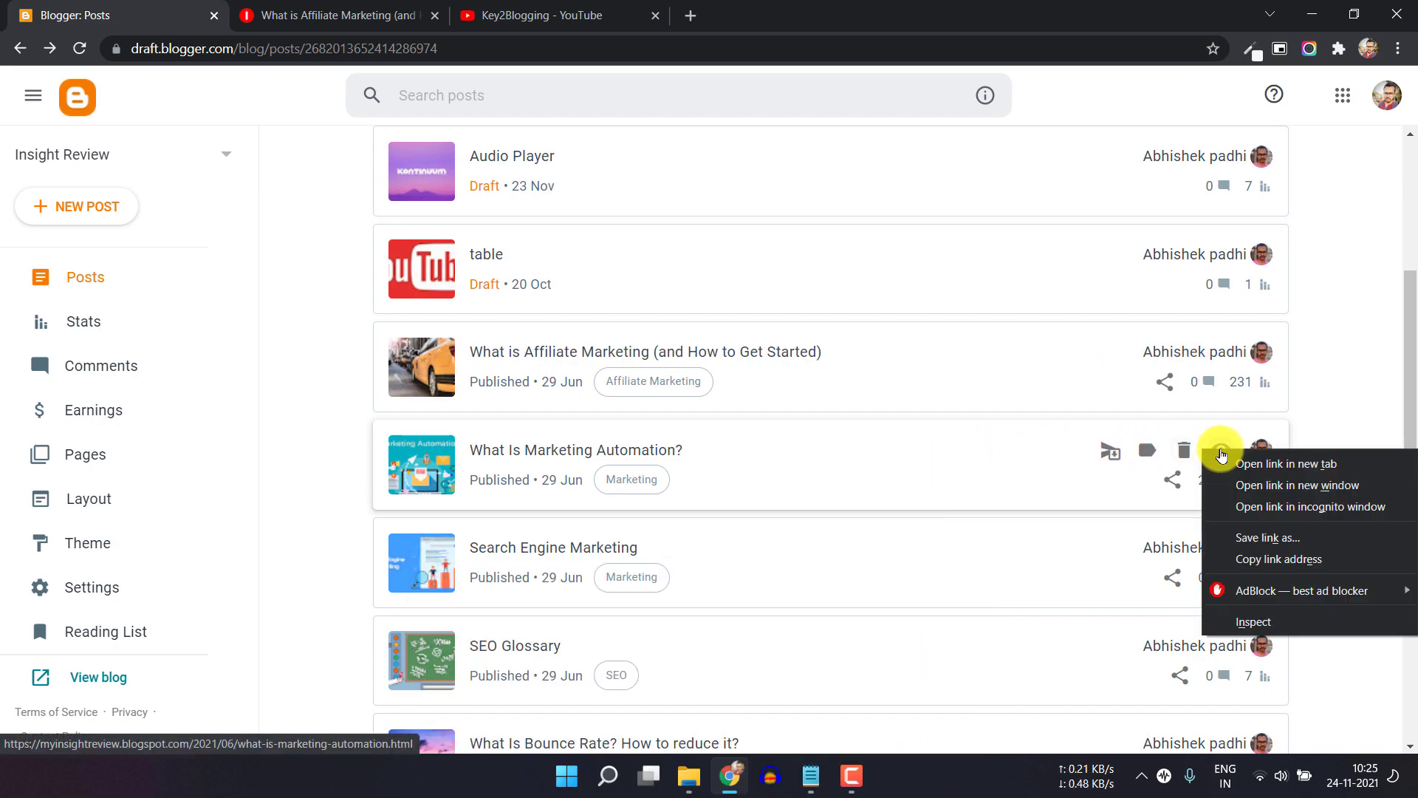
click(1251, 561)
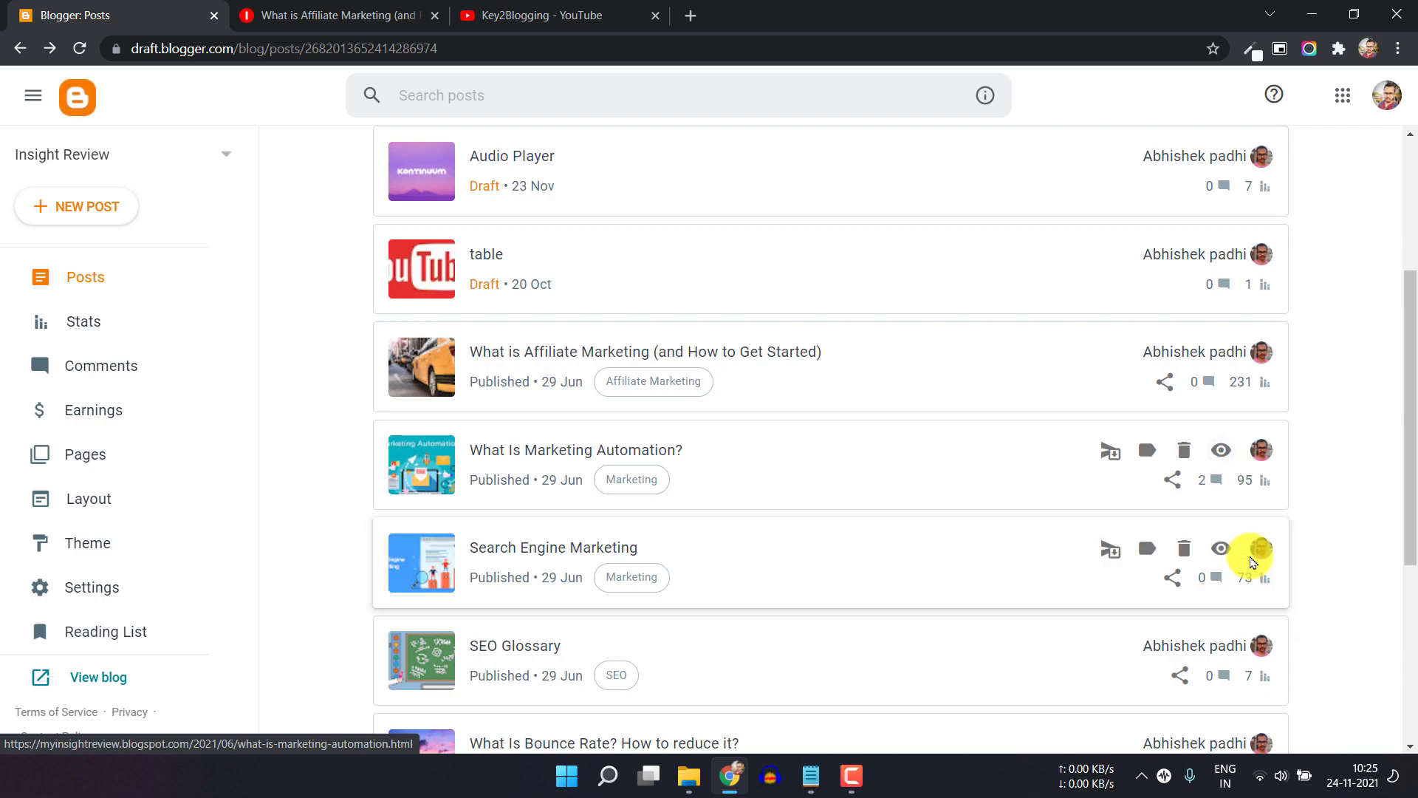
click(689, 16)
key(ctrl+v)
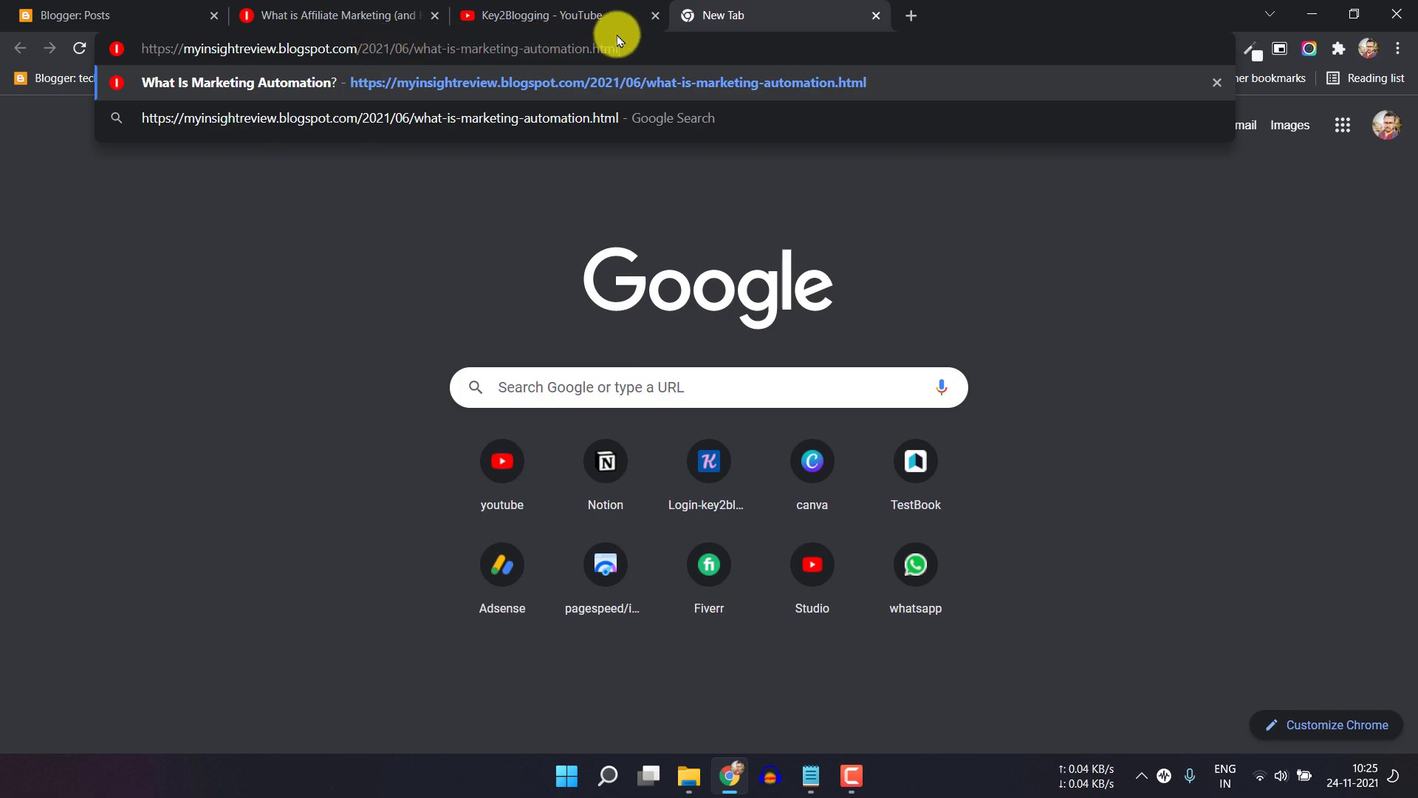
key(ctrl+a)
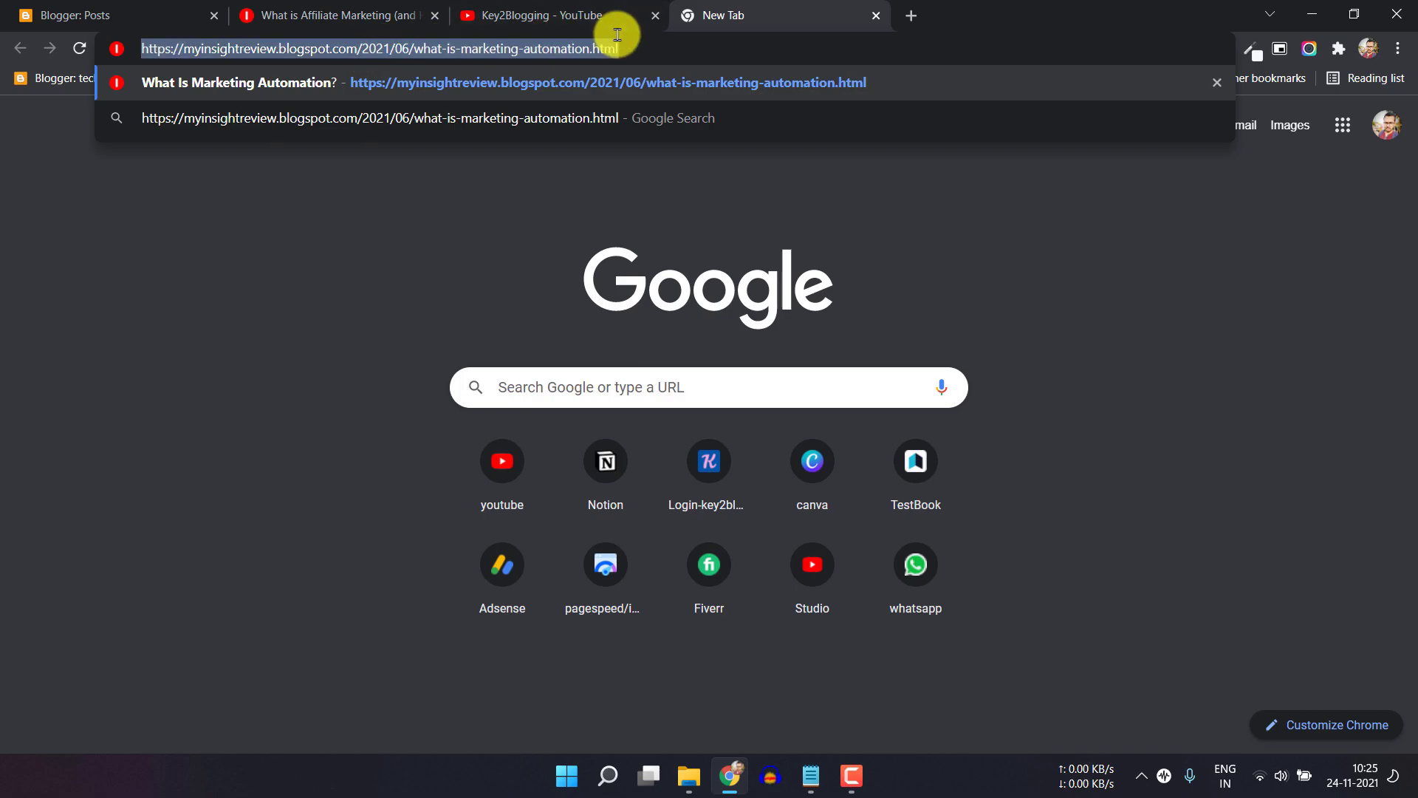
click(370, 14)
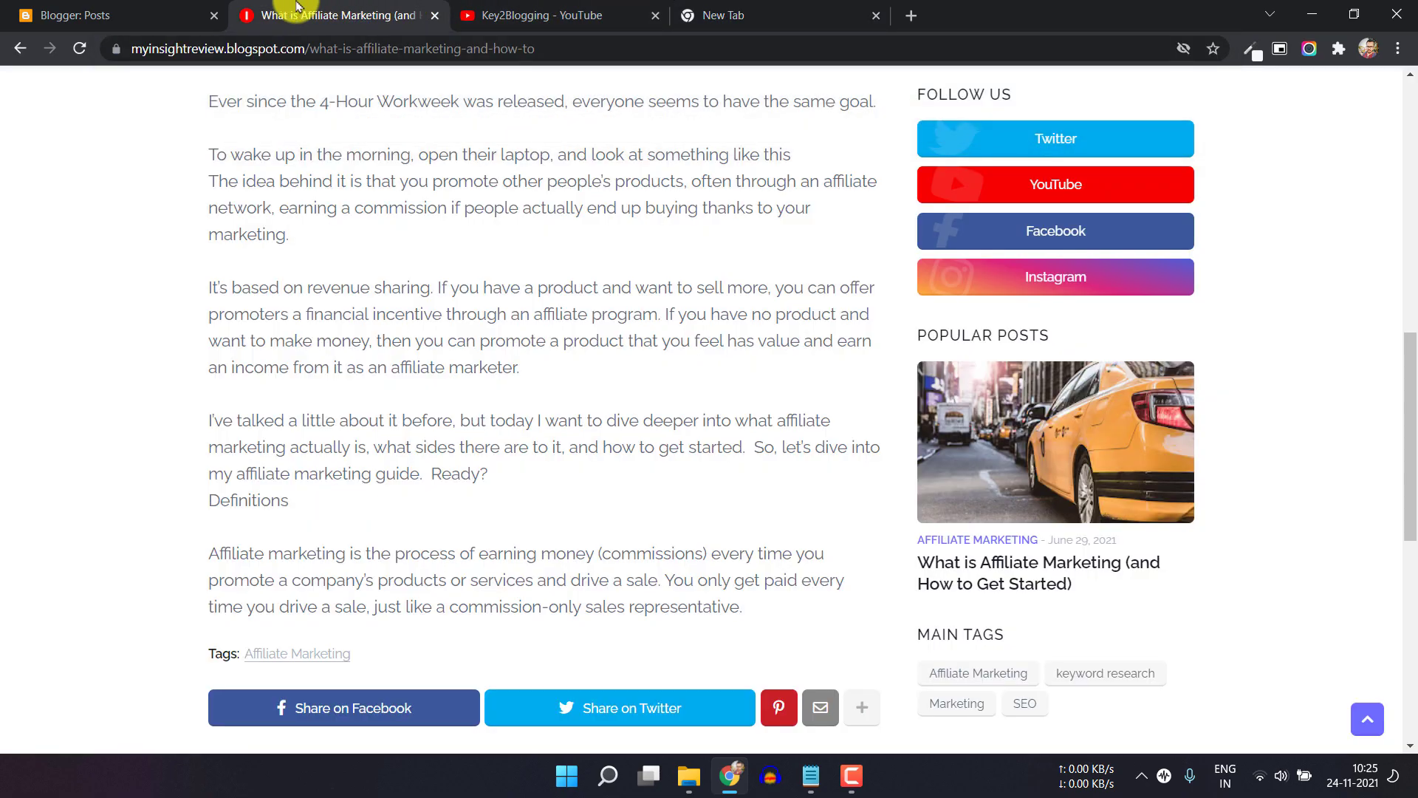
click(133, 9)
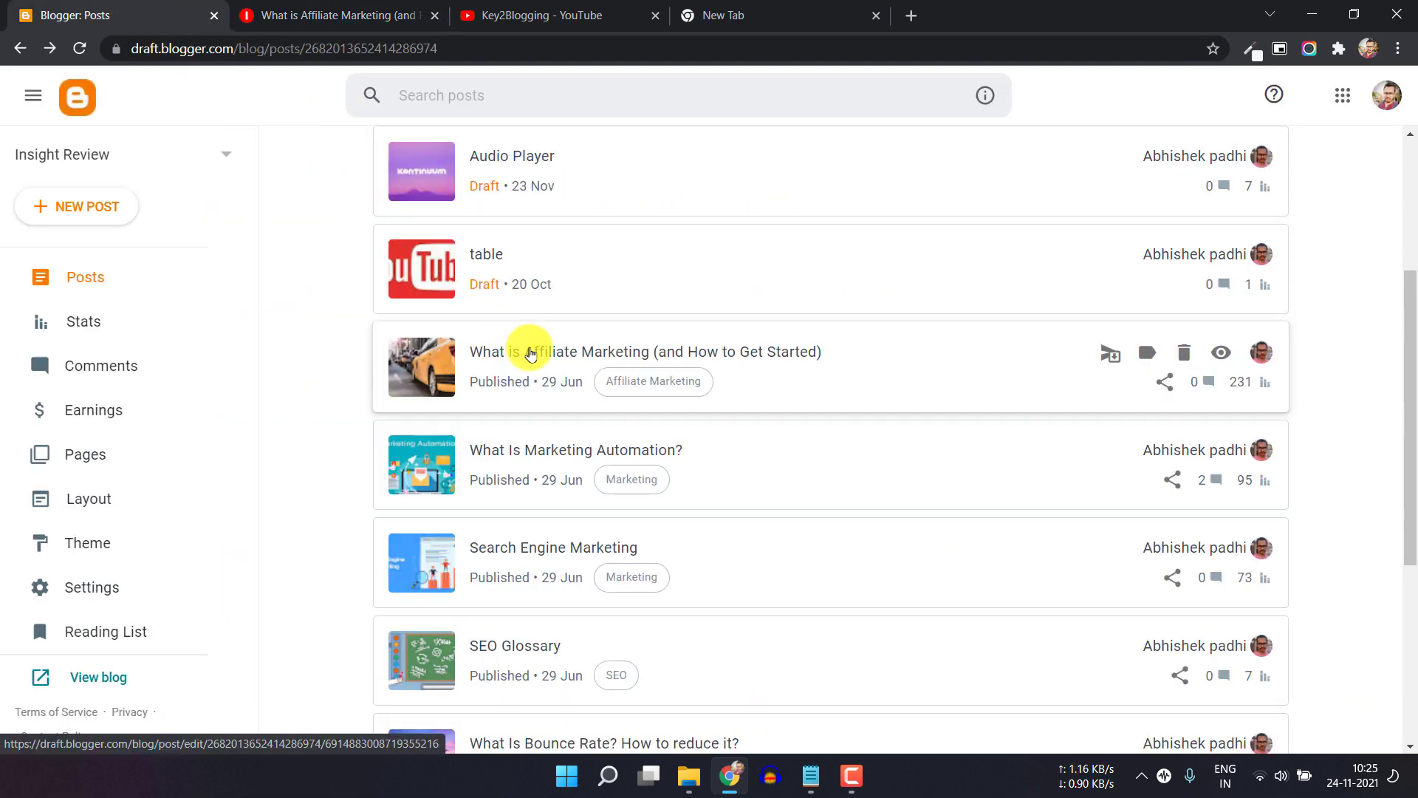
- In the affiliate post, link the words 'Affiliate marketing' to the dated Marketing Automation address
click(531, 352)
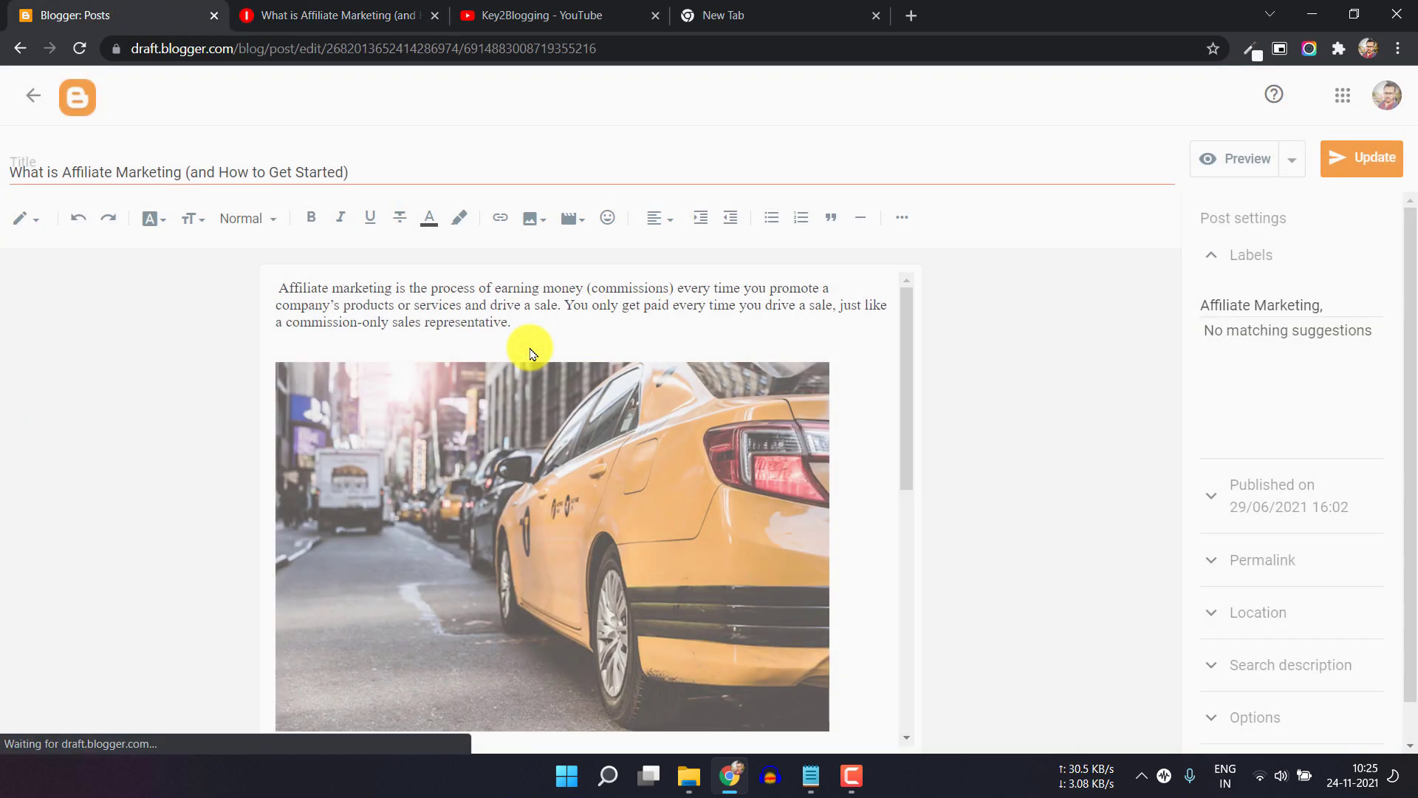
drag(279, 281, 382, 282)
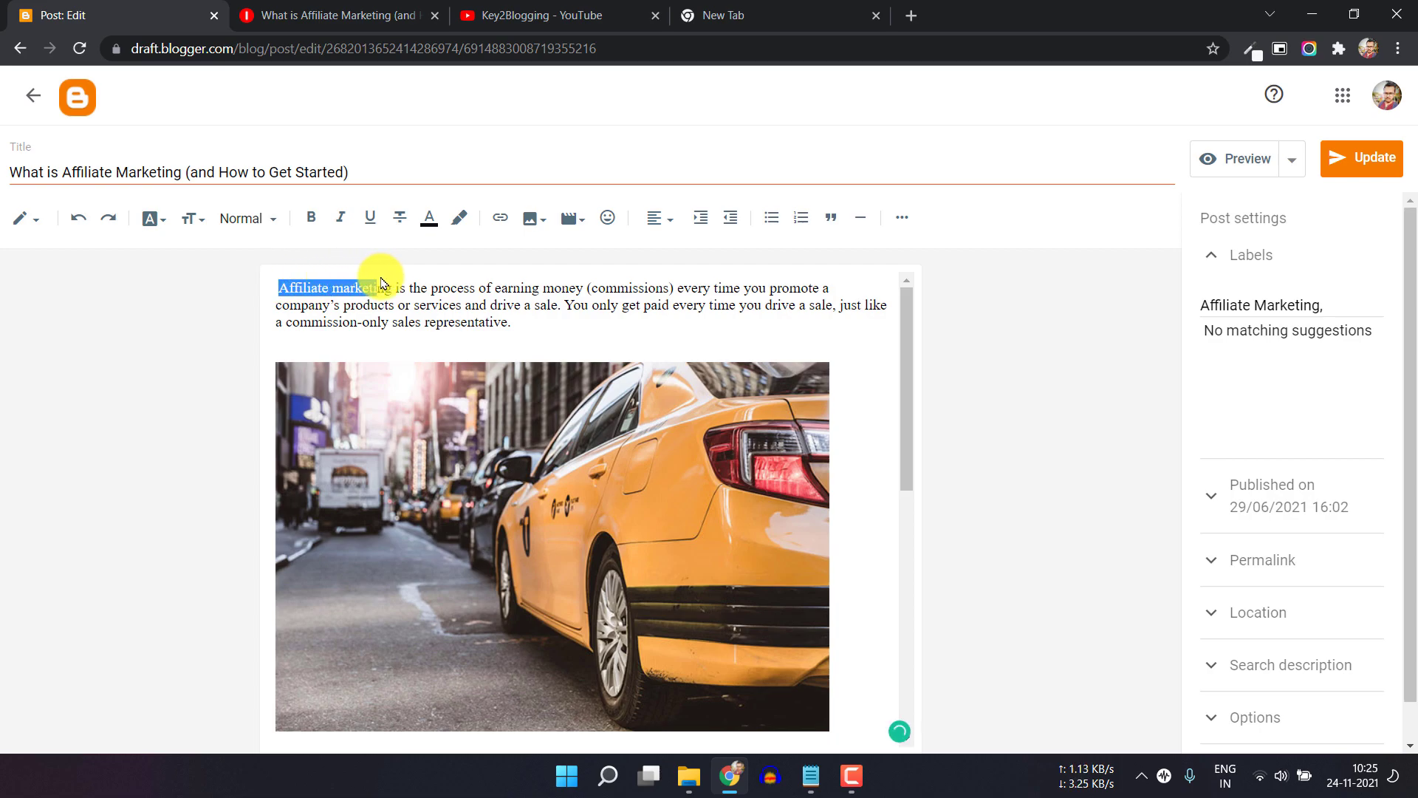
click(516, 216)
click(640, 397)
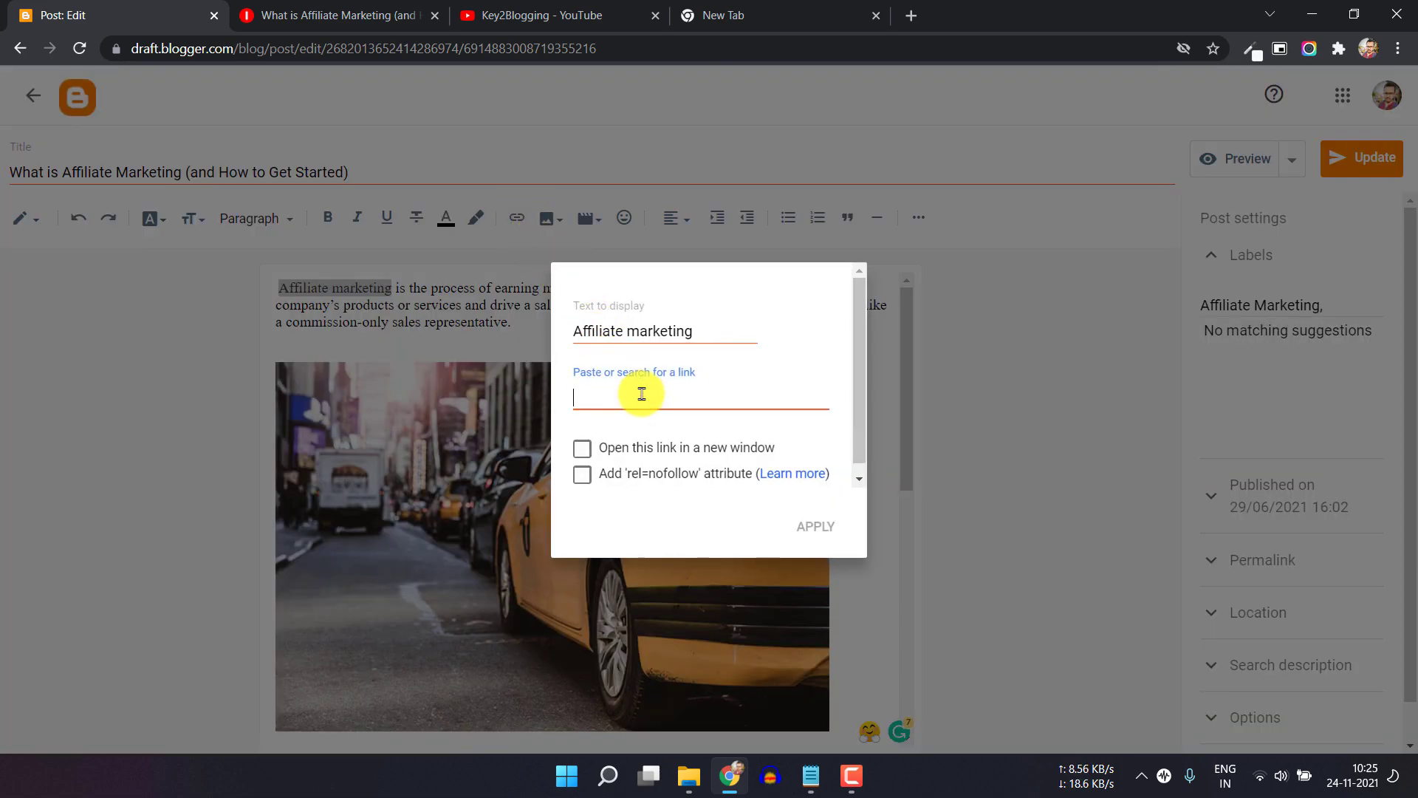
key(ctrl+v)
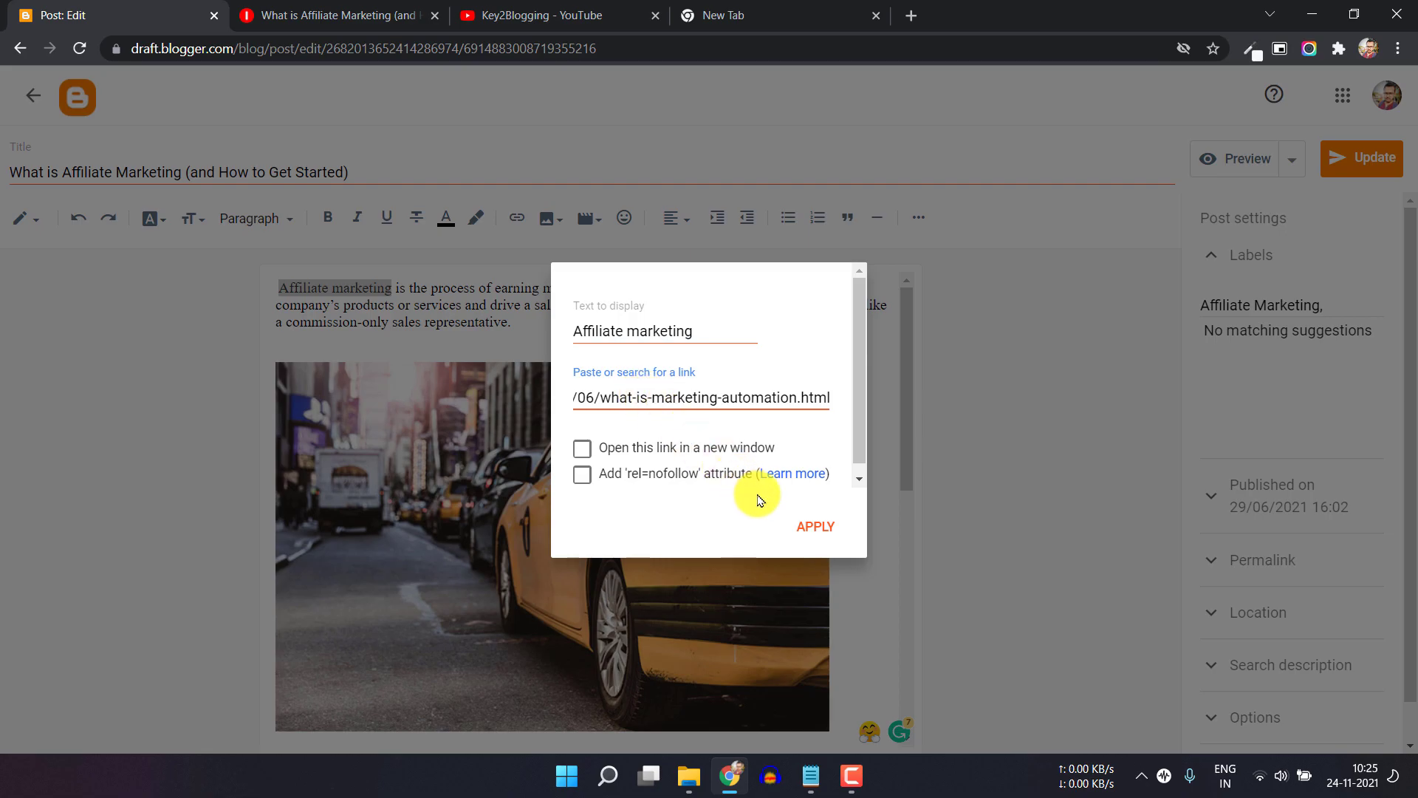
click(813, 526)
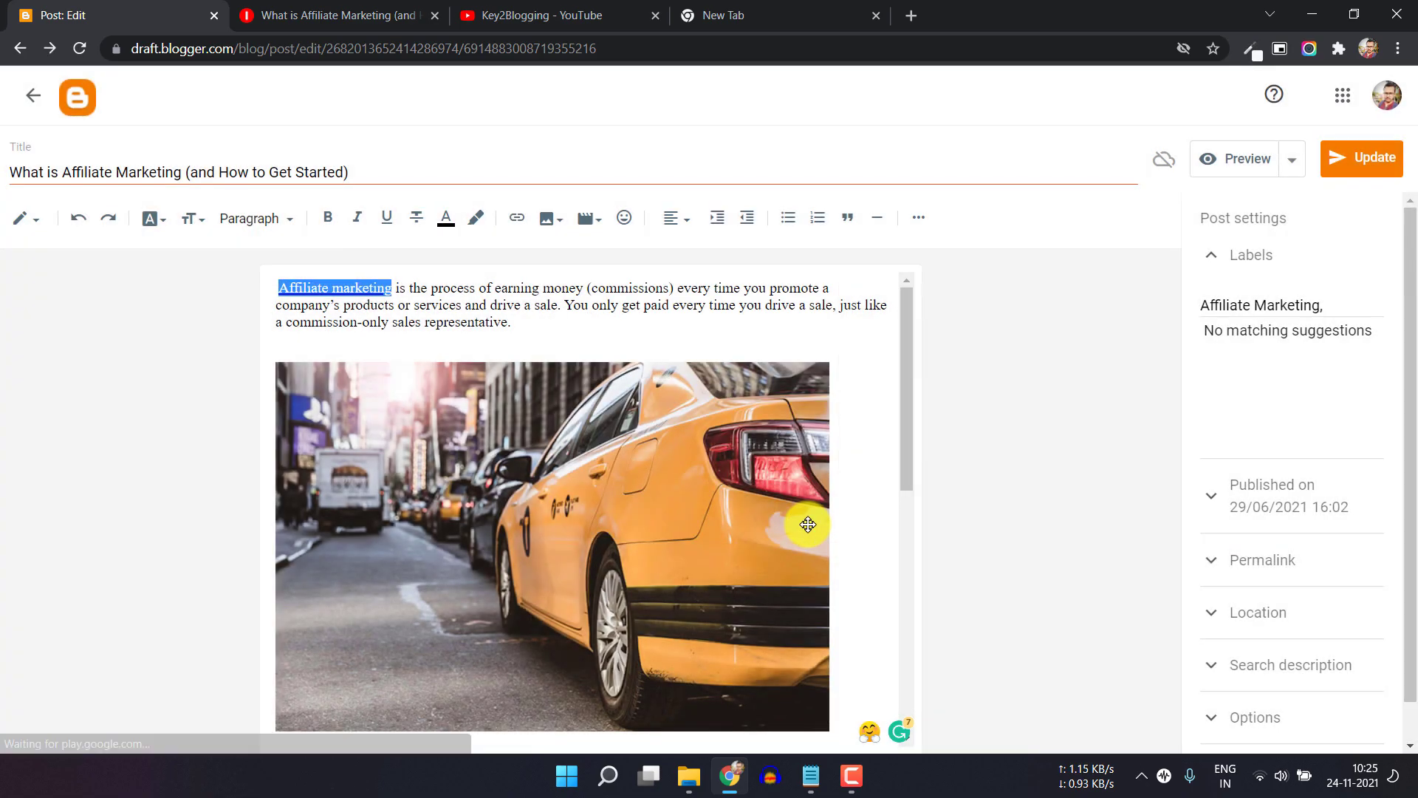
- Update the post and reload the live affiliate marketing article
click(1356, 180)
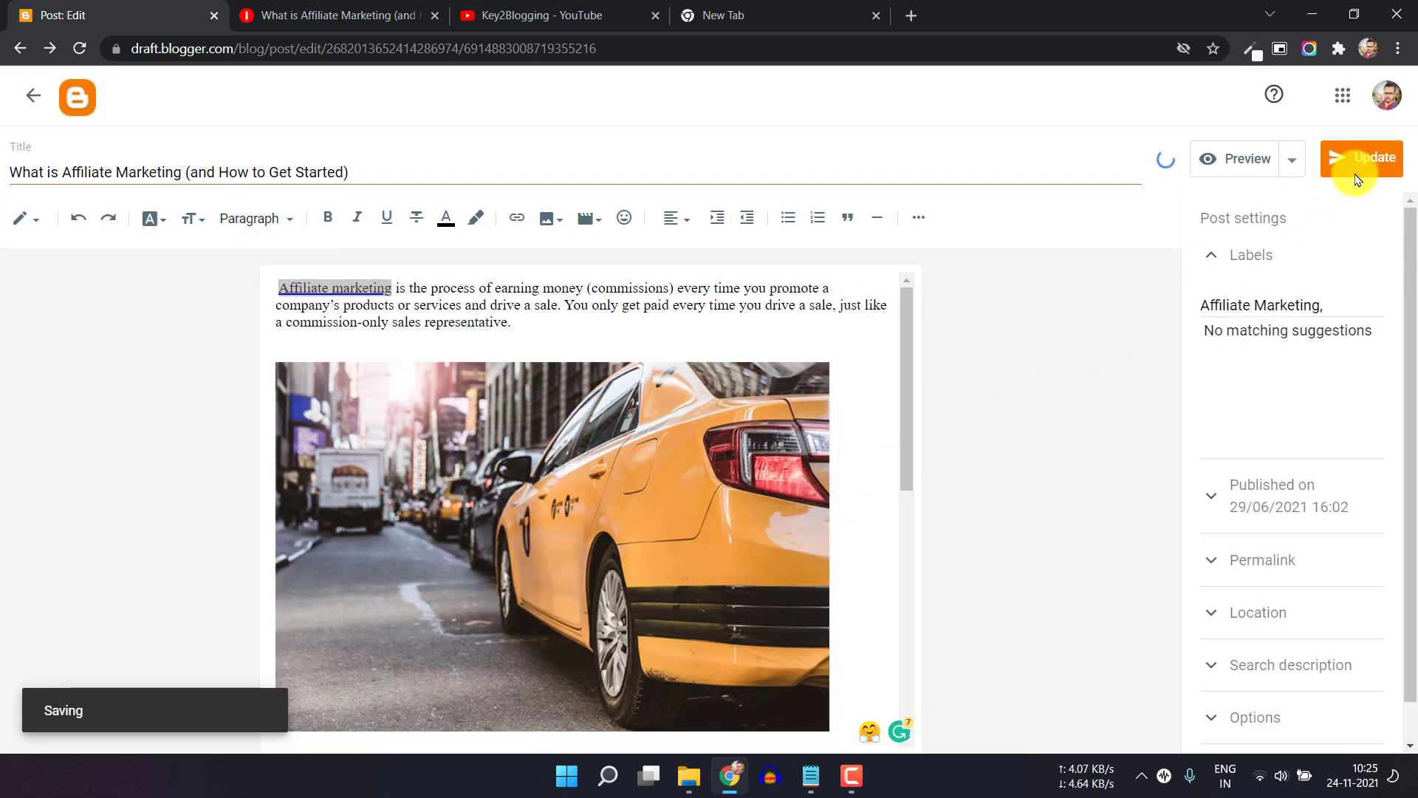
click(399, 13)
click(79, 48)
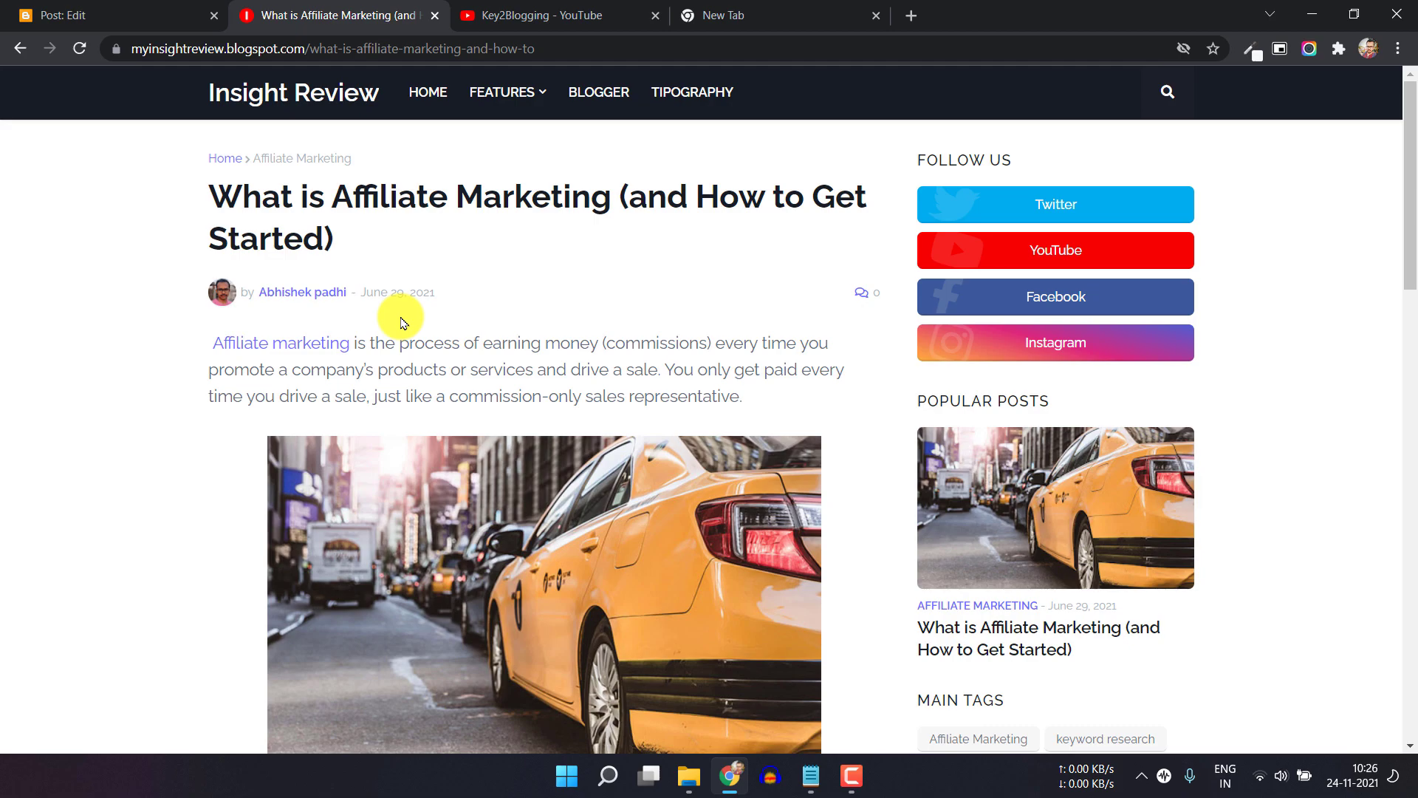
- Copy the Affiliate marketing link's address and paste it into the new tab to inspect it
right_click(309, 339)
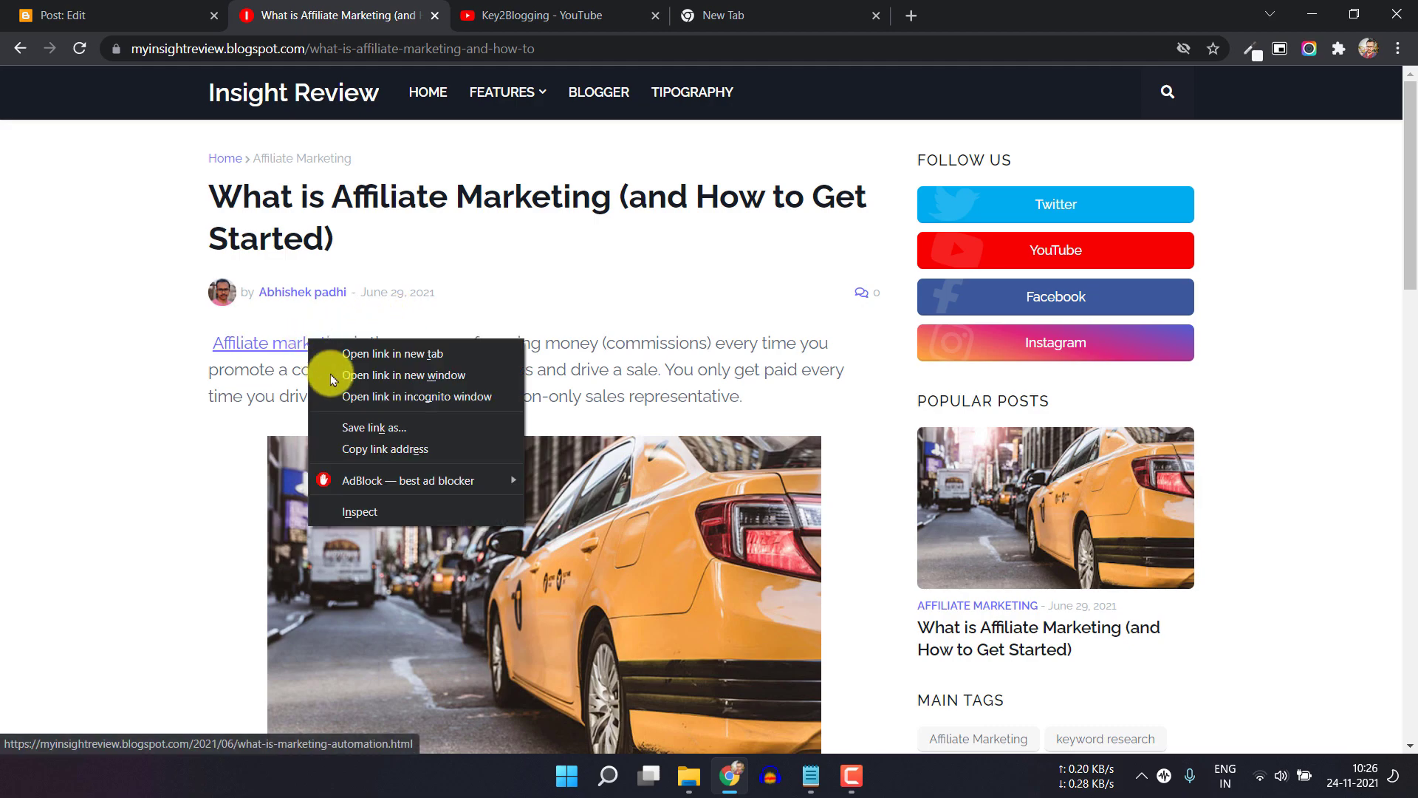
click(379, 449)
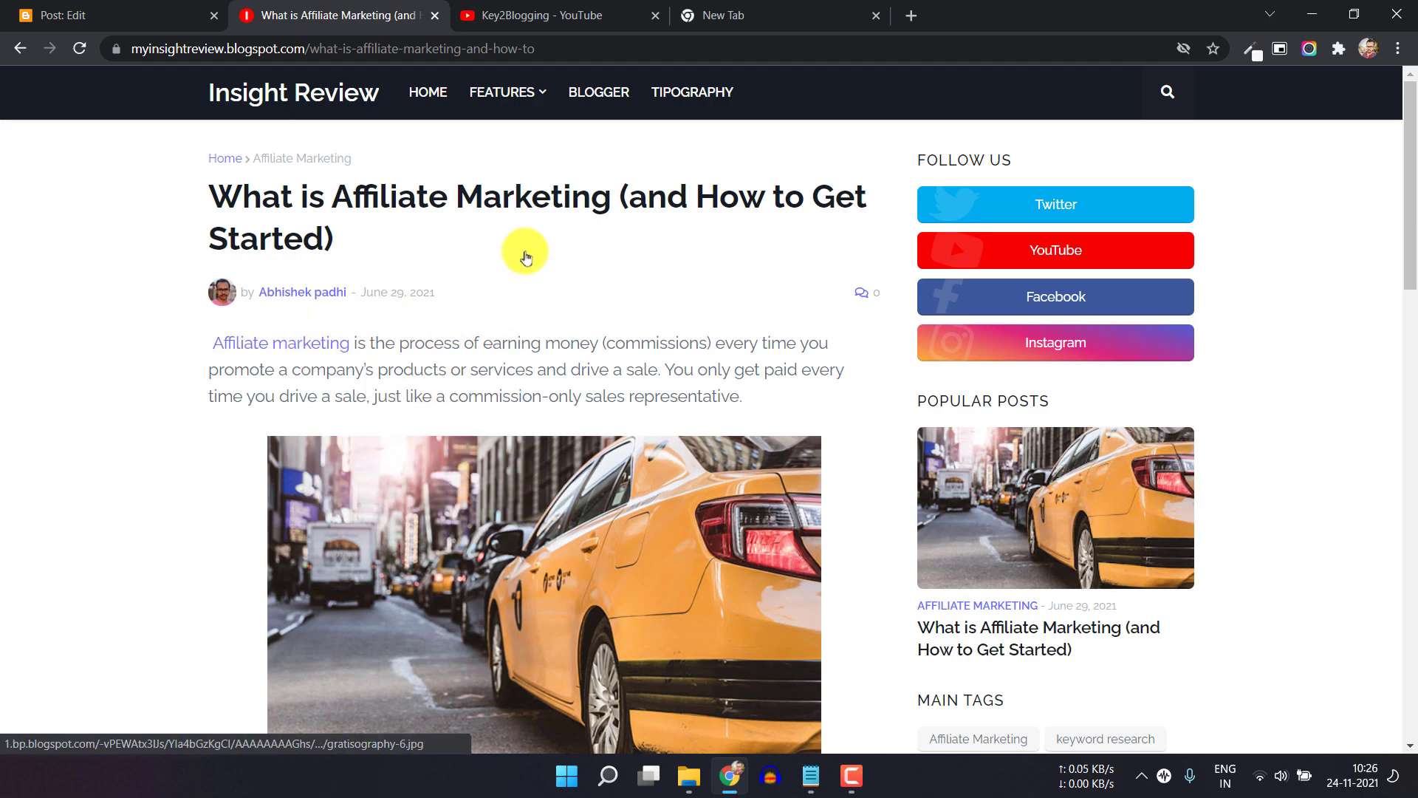
click(717, 11)
key(ctrl+v)
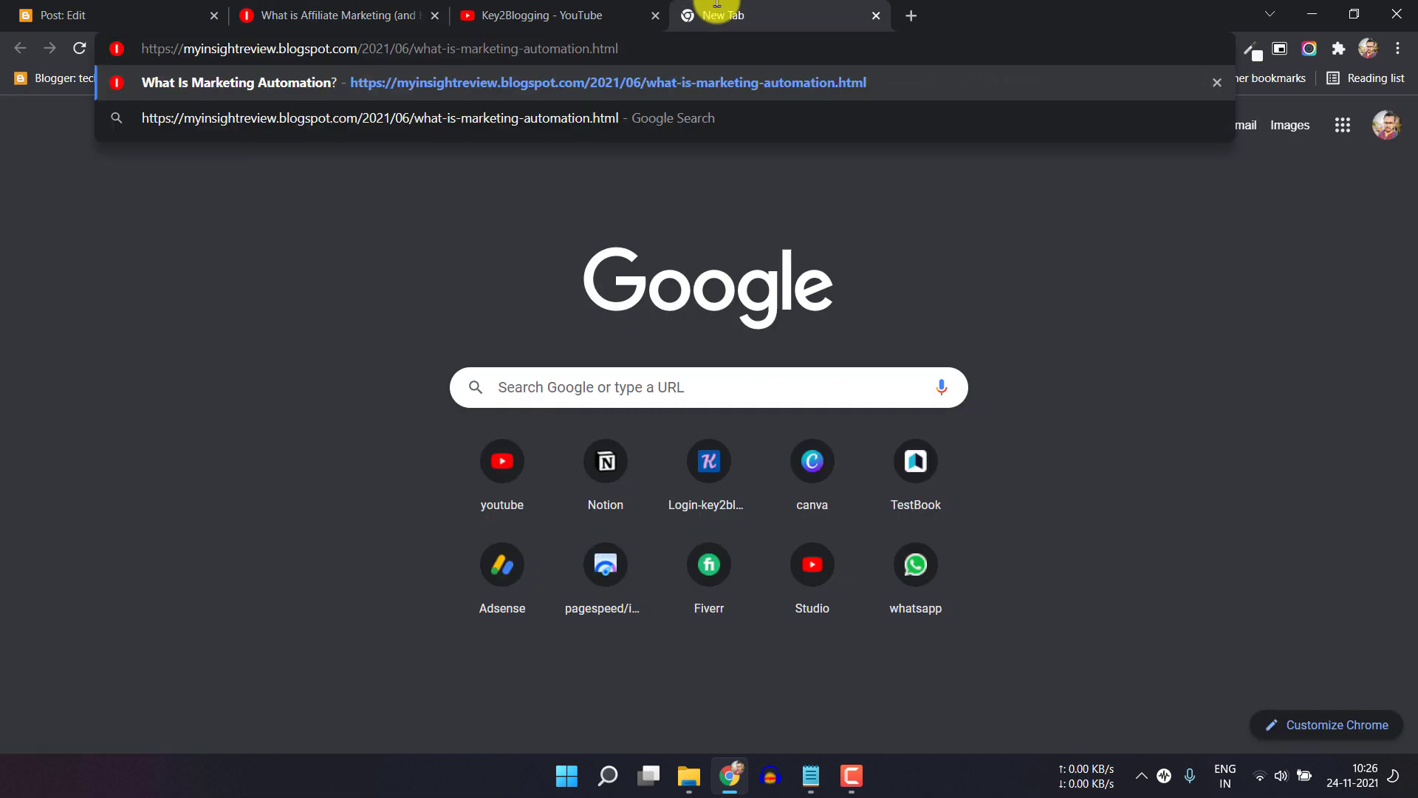
- Follow the Affiliate marketing link and scroll through the Marketing Automation article
click(380, 13)
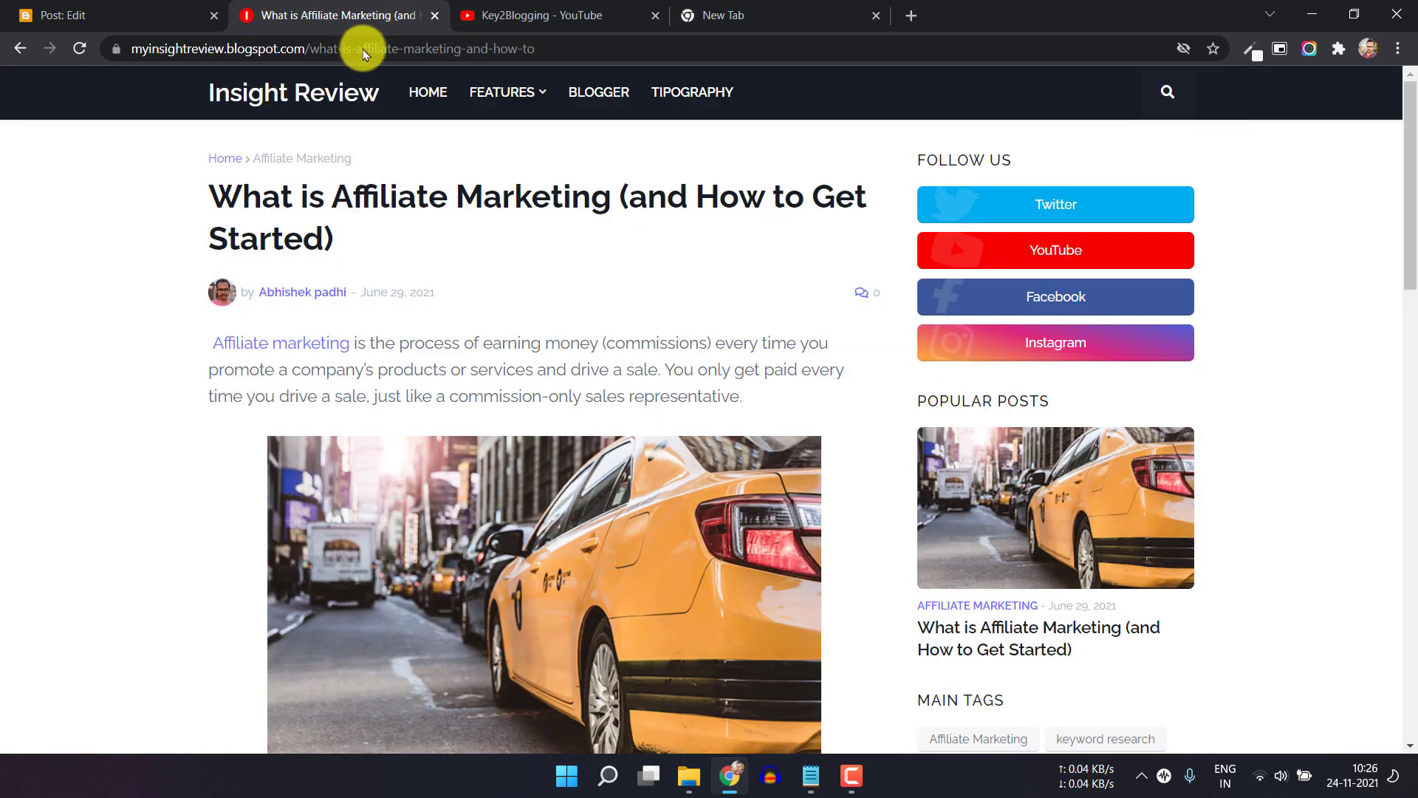
click(283, 342)
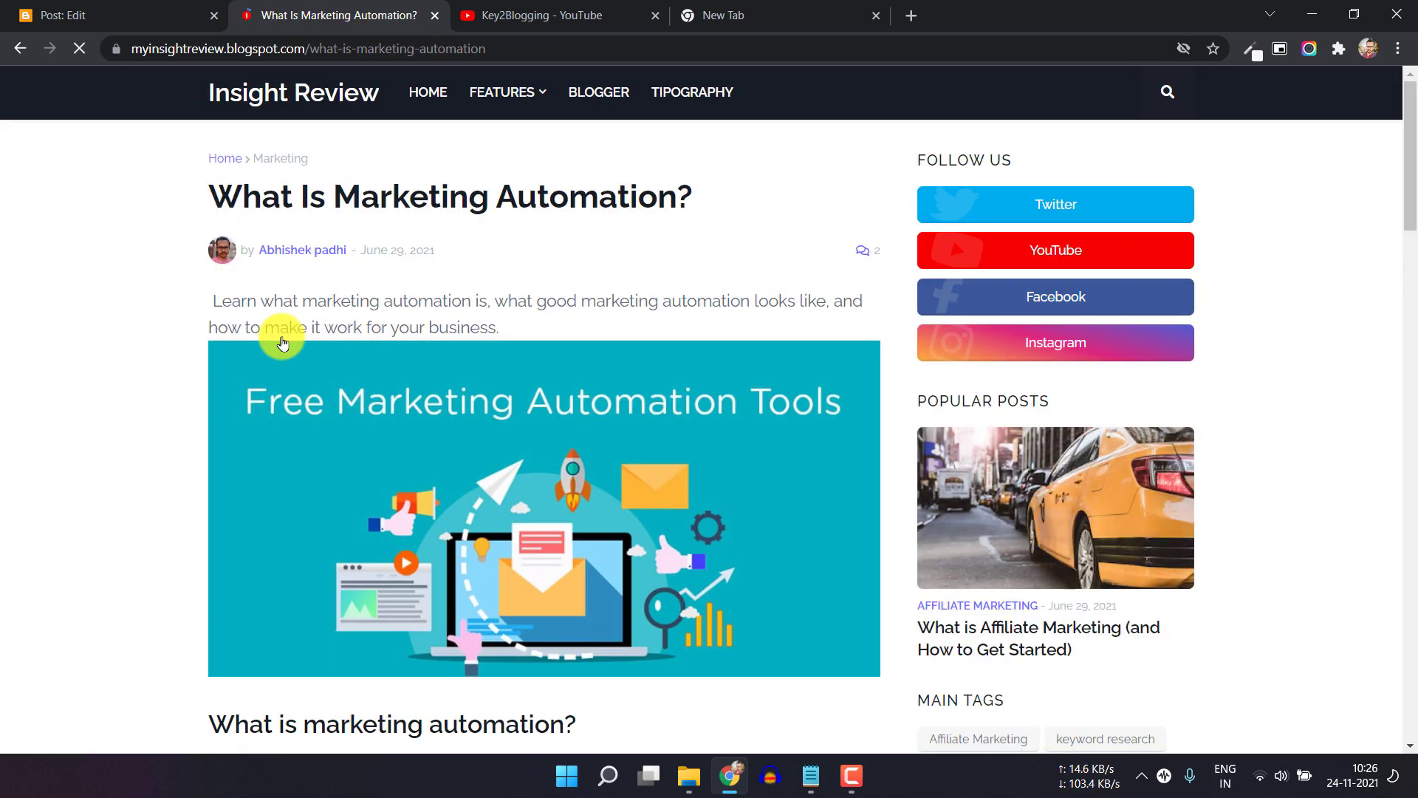
scroll(621, 386, down, 6)
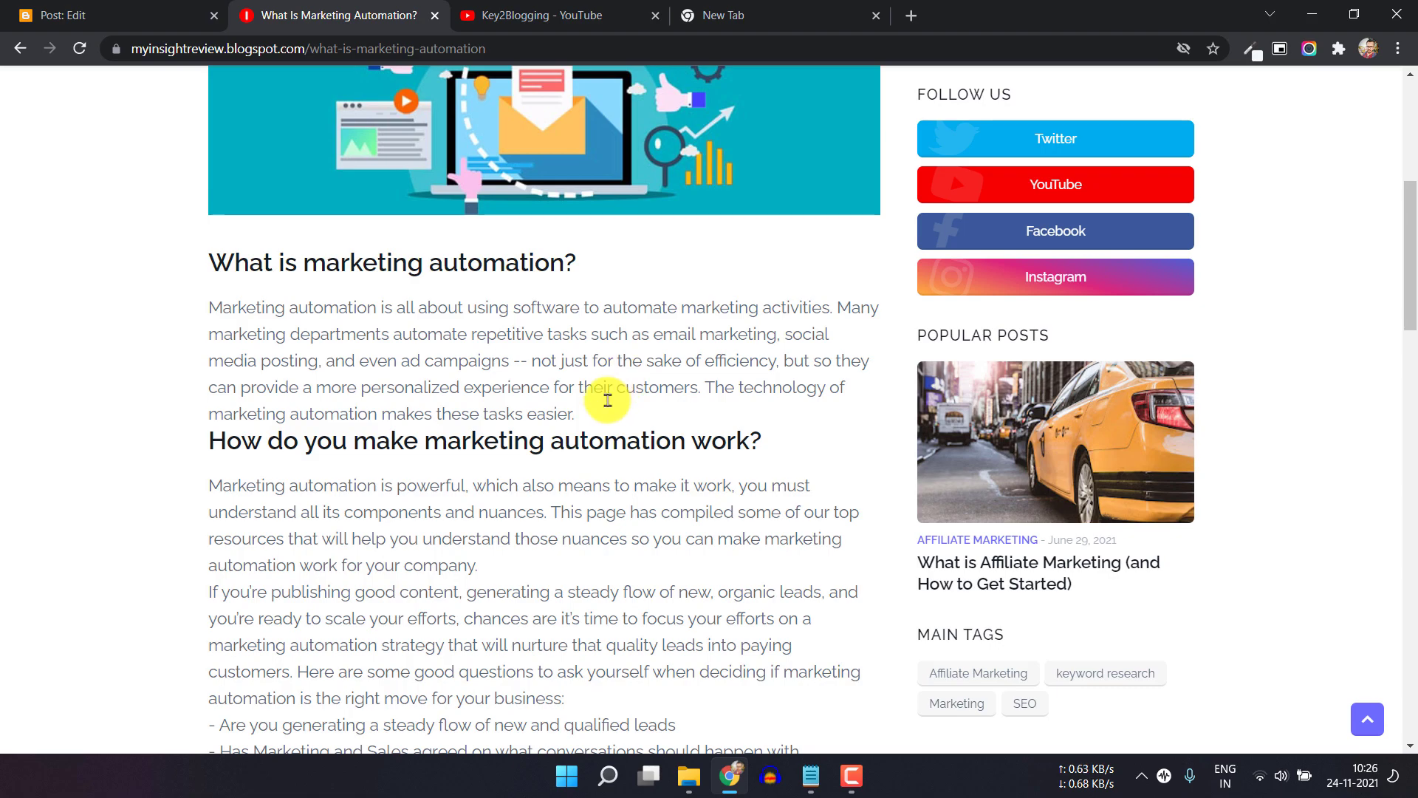
scroll(574, 443, down, 5)
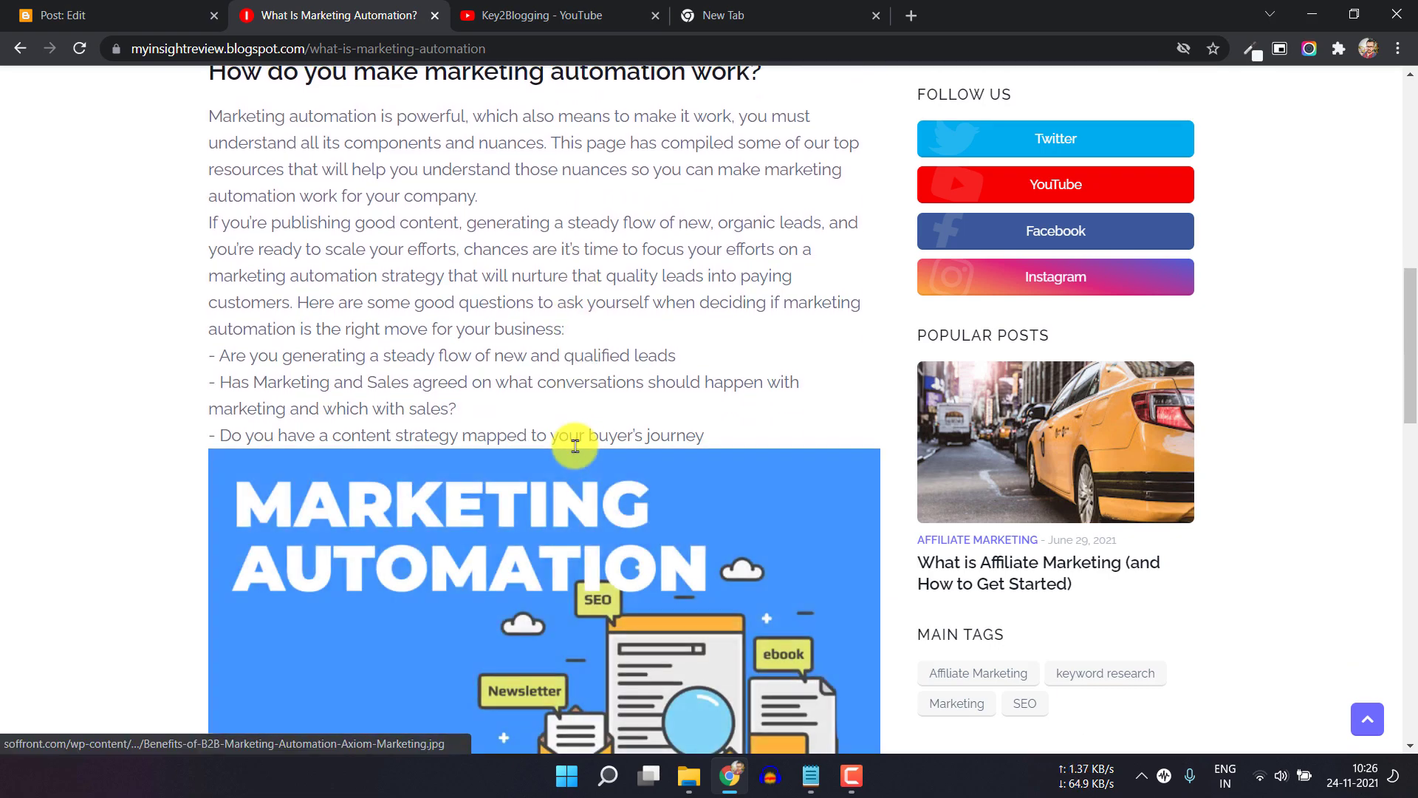
scroll(576, 448, down, 3)
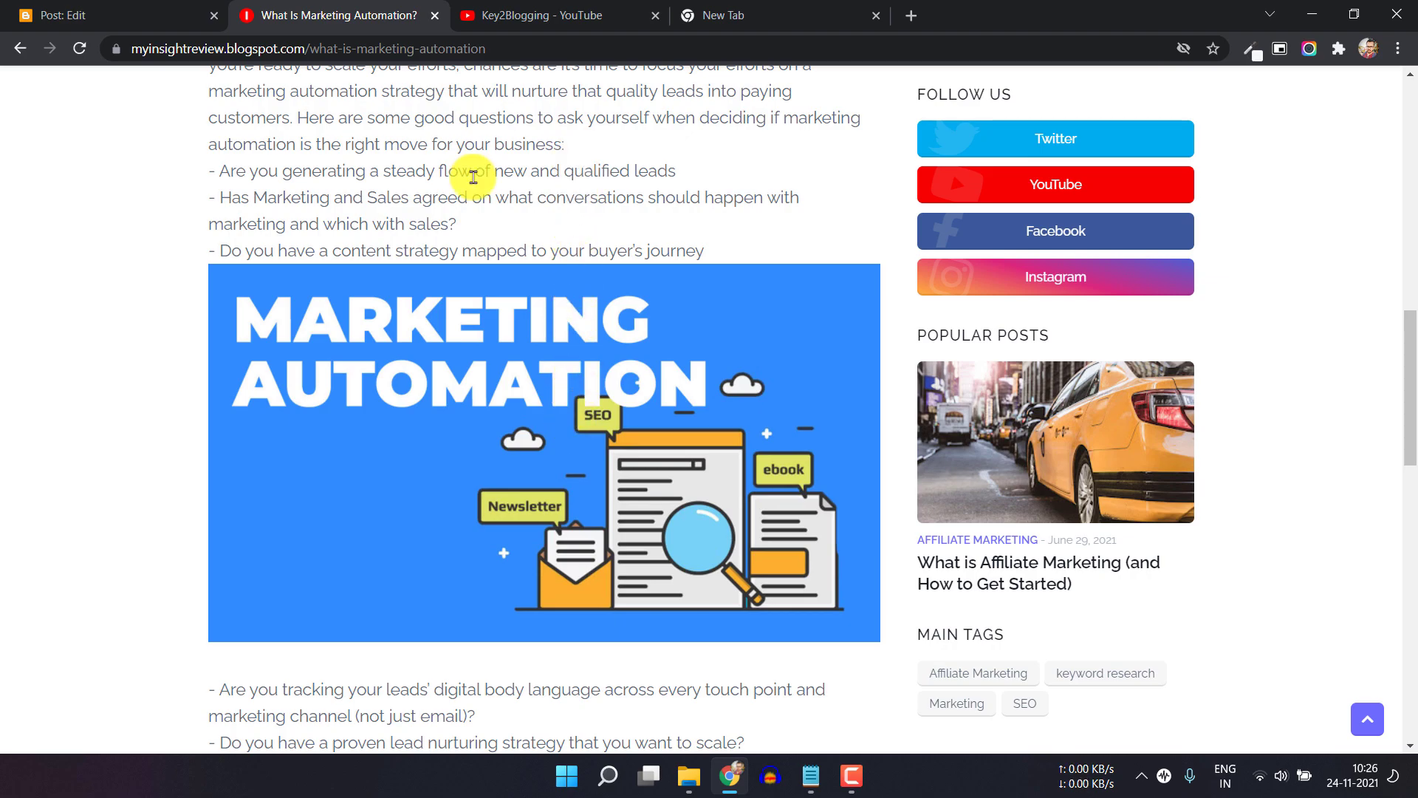
scroll(507, 232, up, 10)
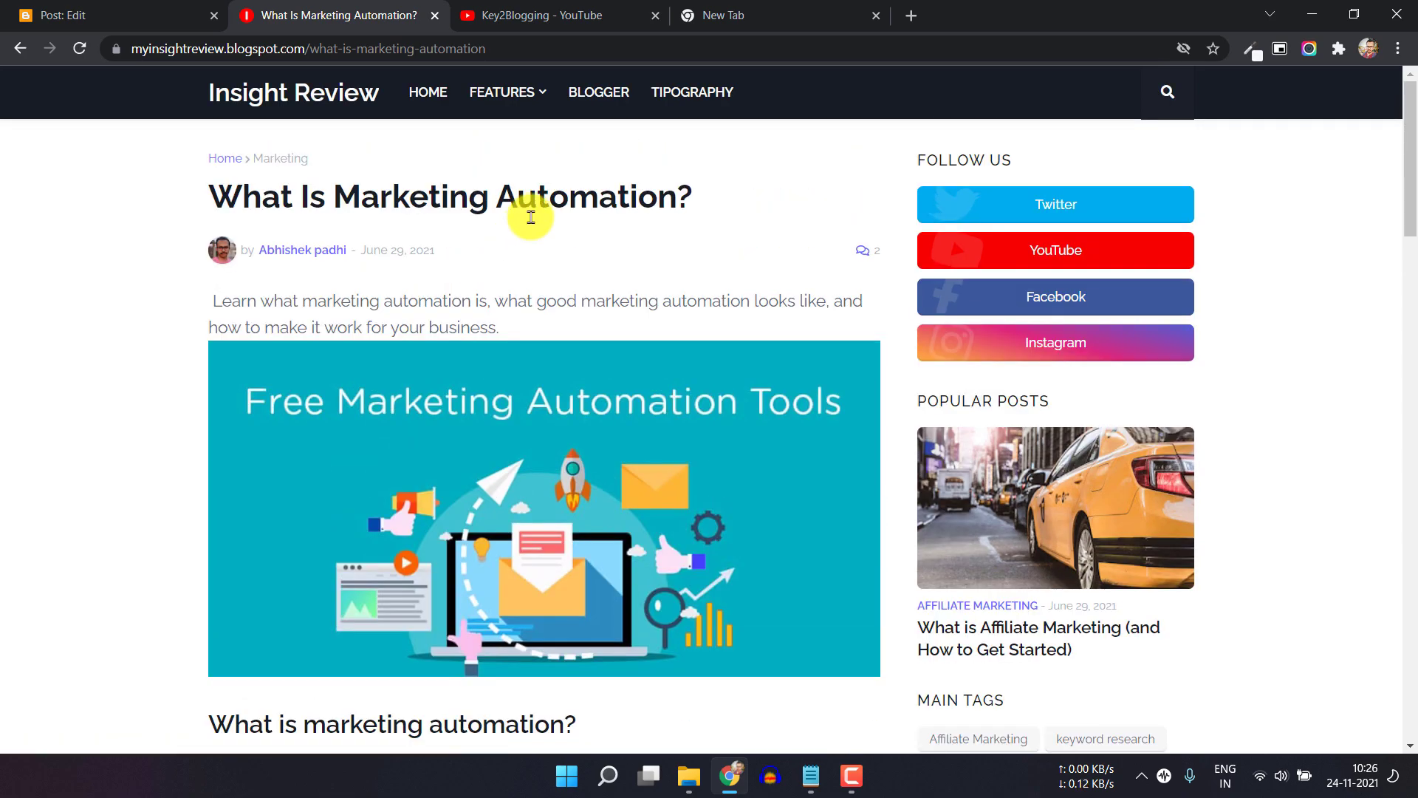
- Go from the post editor to the blog's Settings page
click(156, 11)
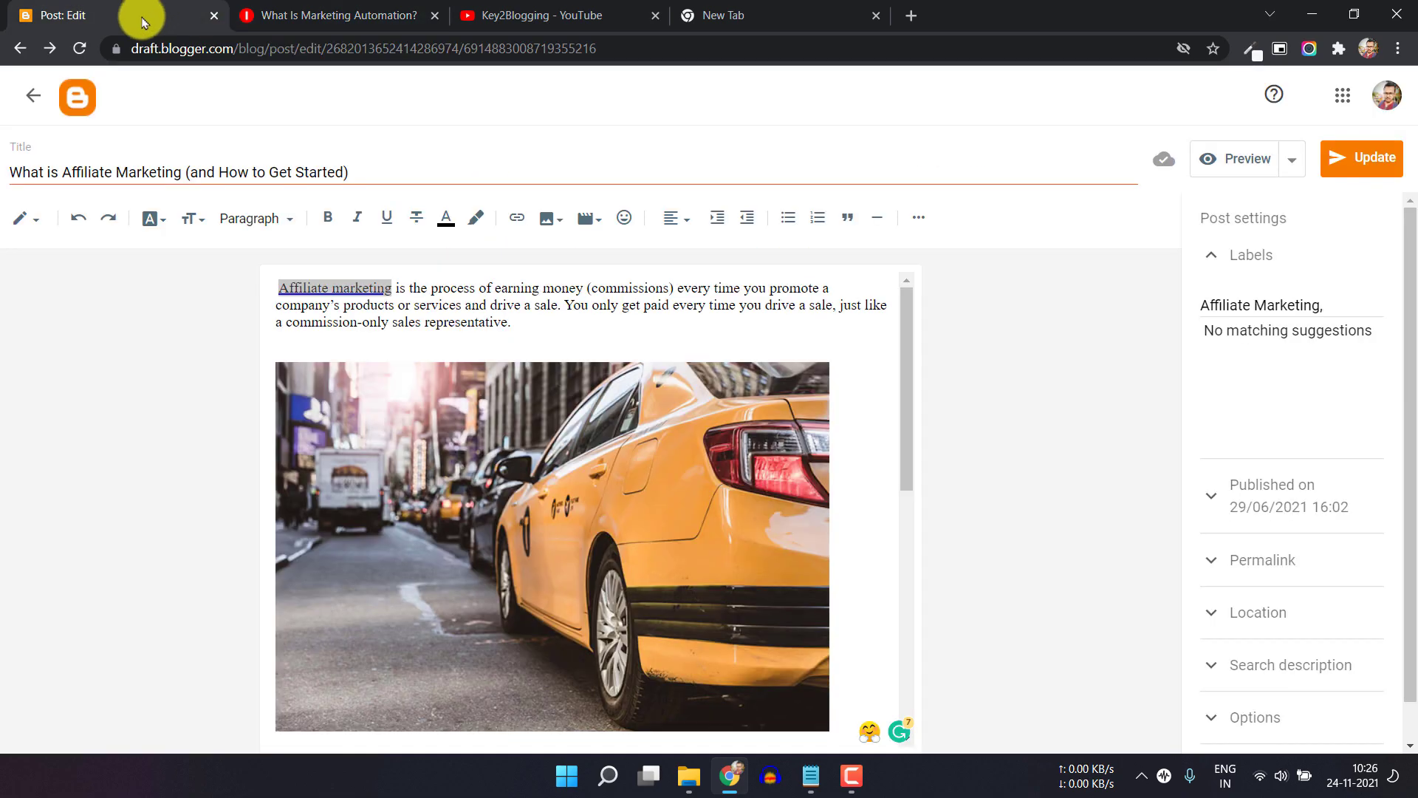
click(34, 98)
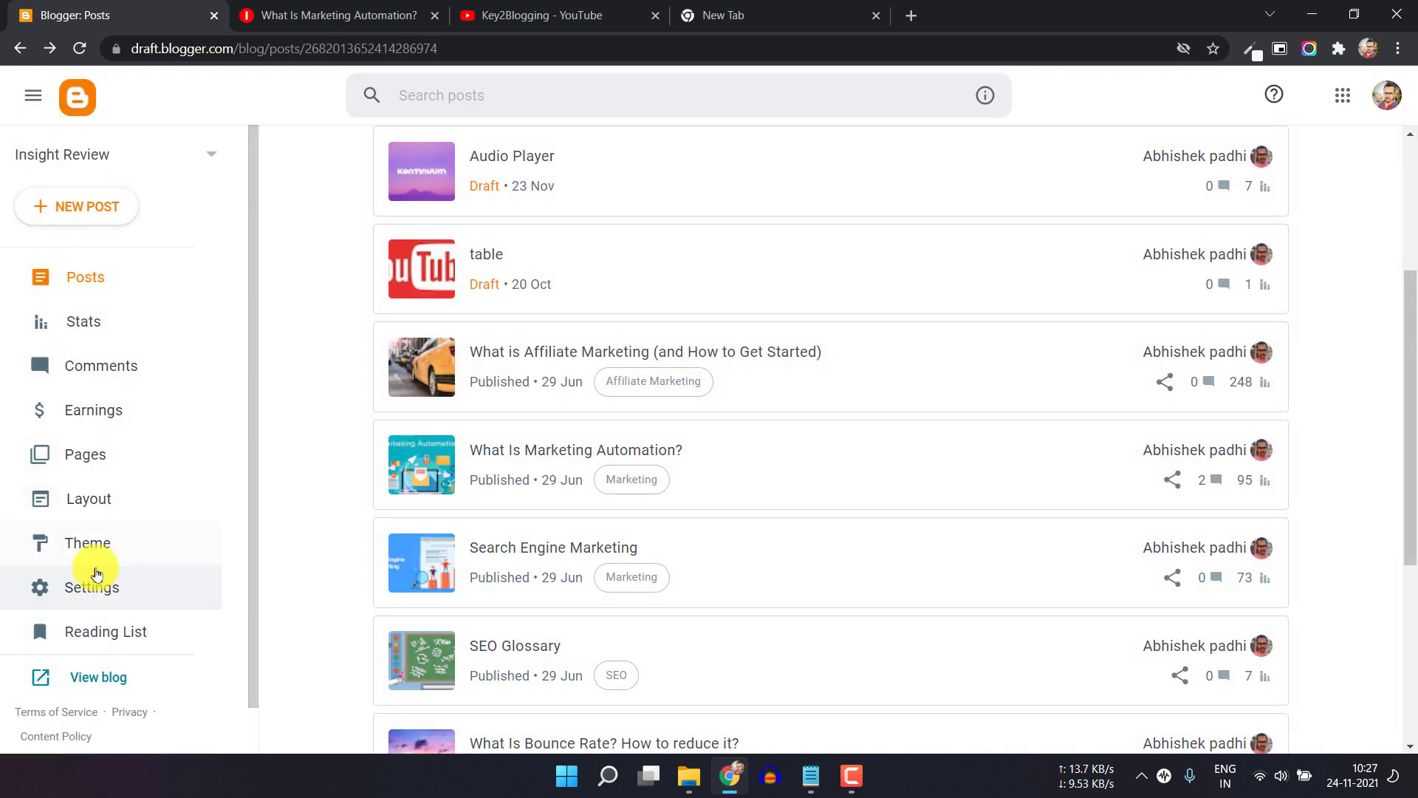
click(101, 587)
scroll(522, 475, down, 20)
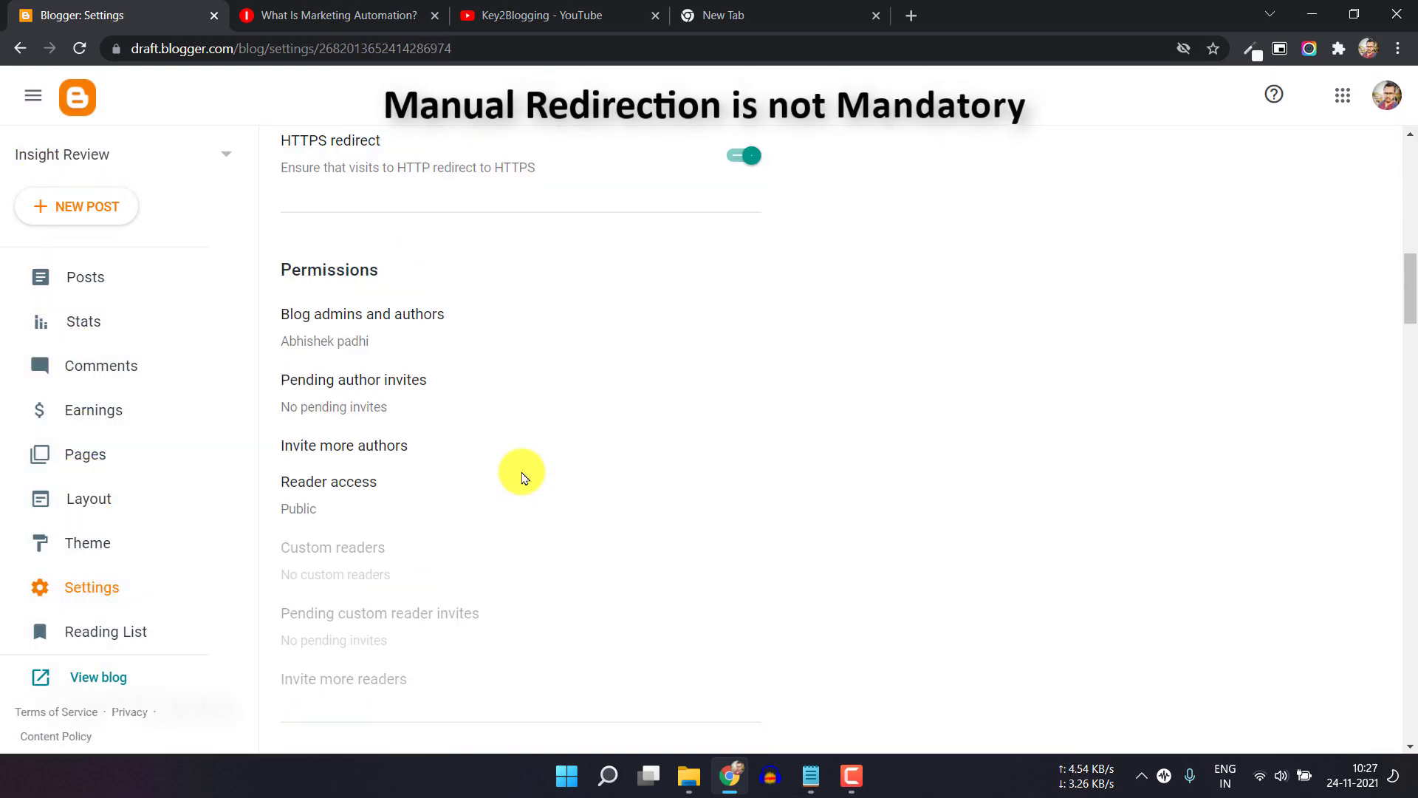
scroll(522, 475, down, 20)
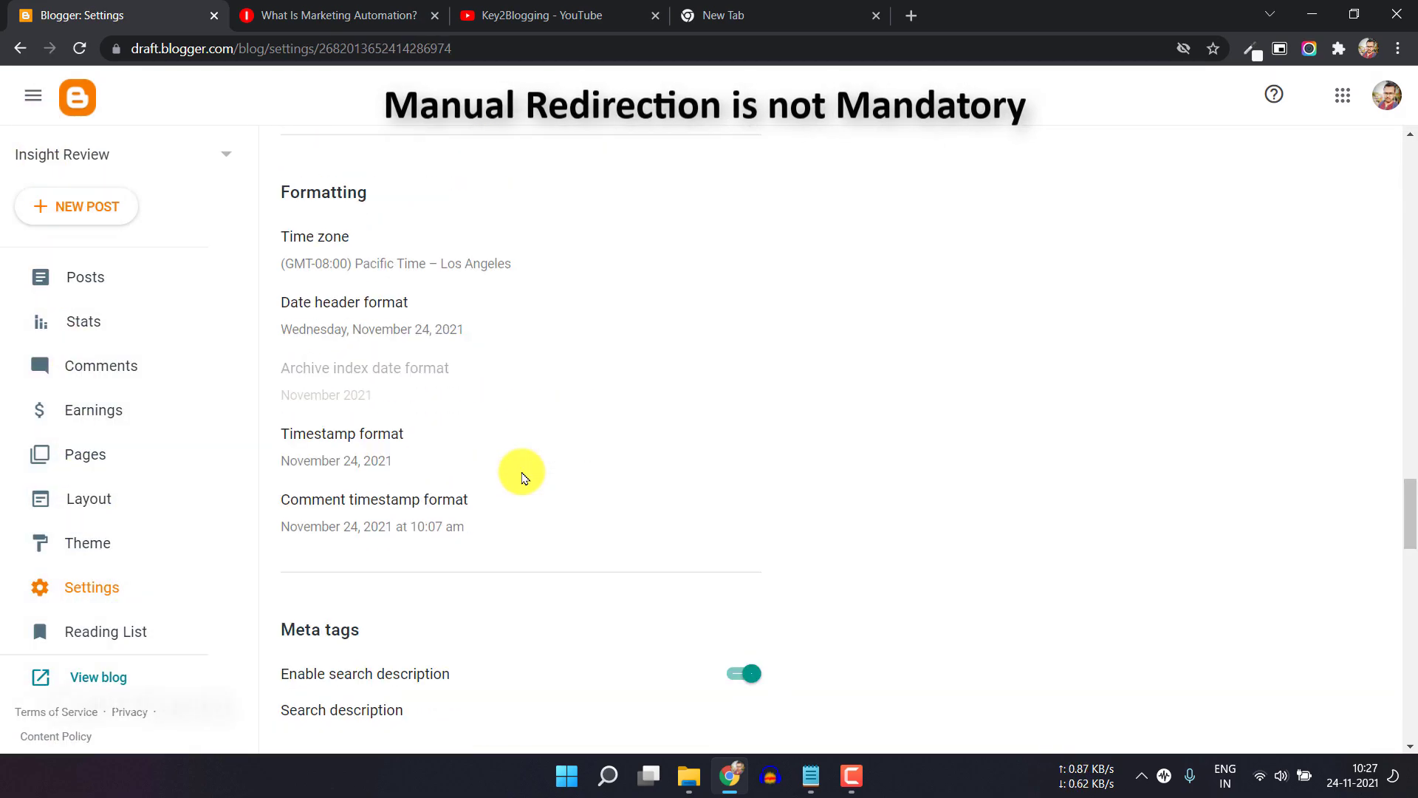
scroll(522, 476, up, 2)
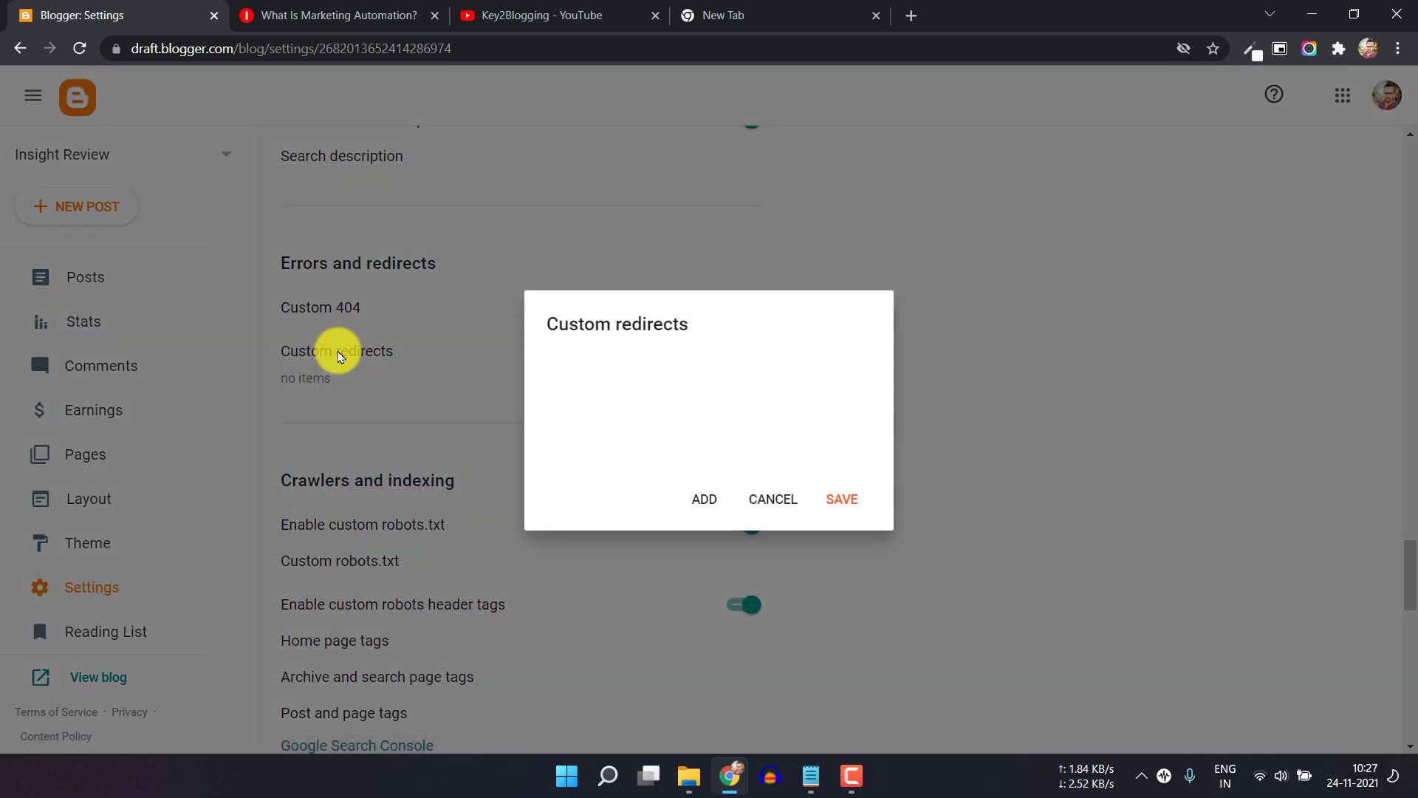
- Start a new custom redirect, then cancel it and the redirects list without saving
click(702, 496)
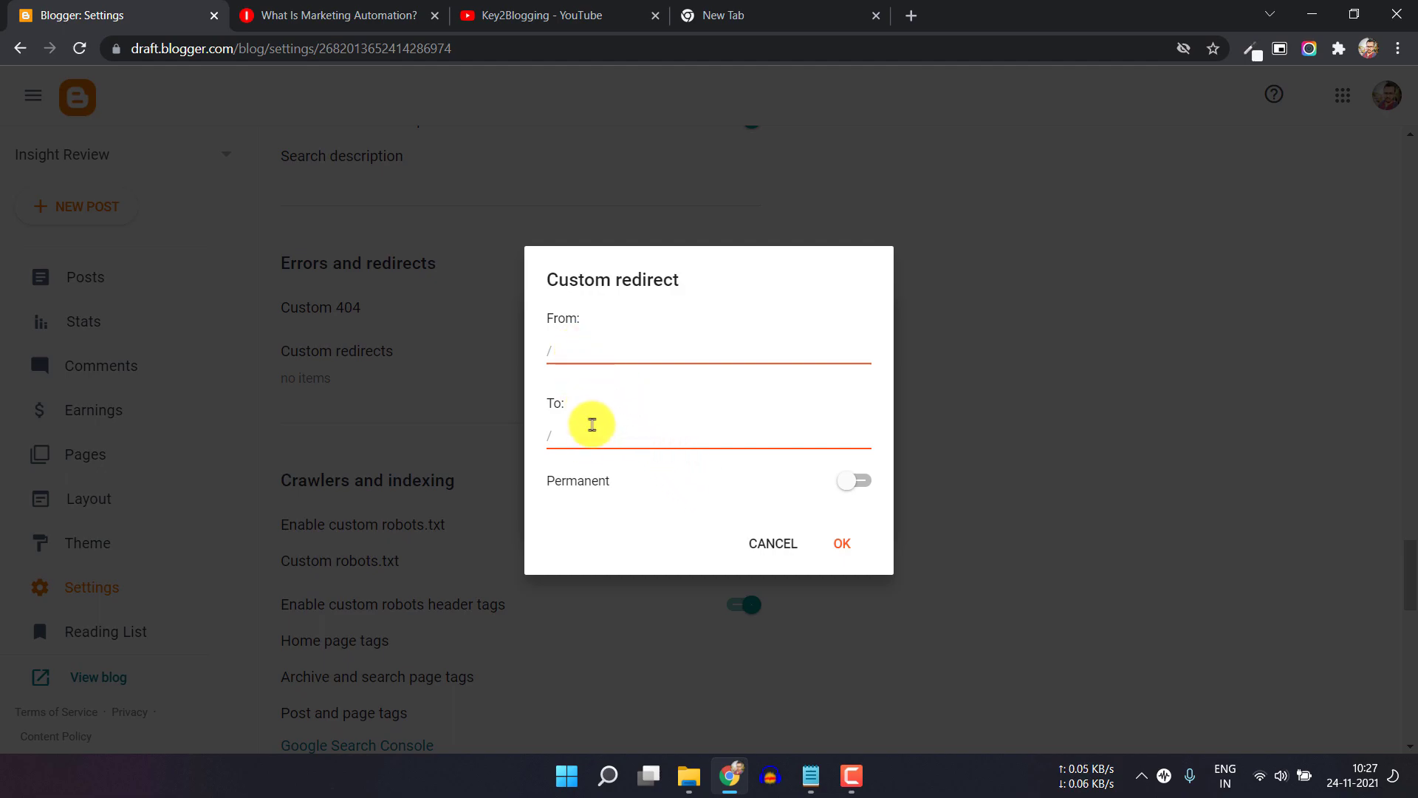
click(584, 346)
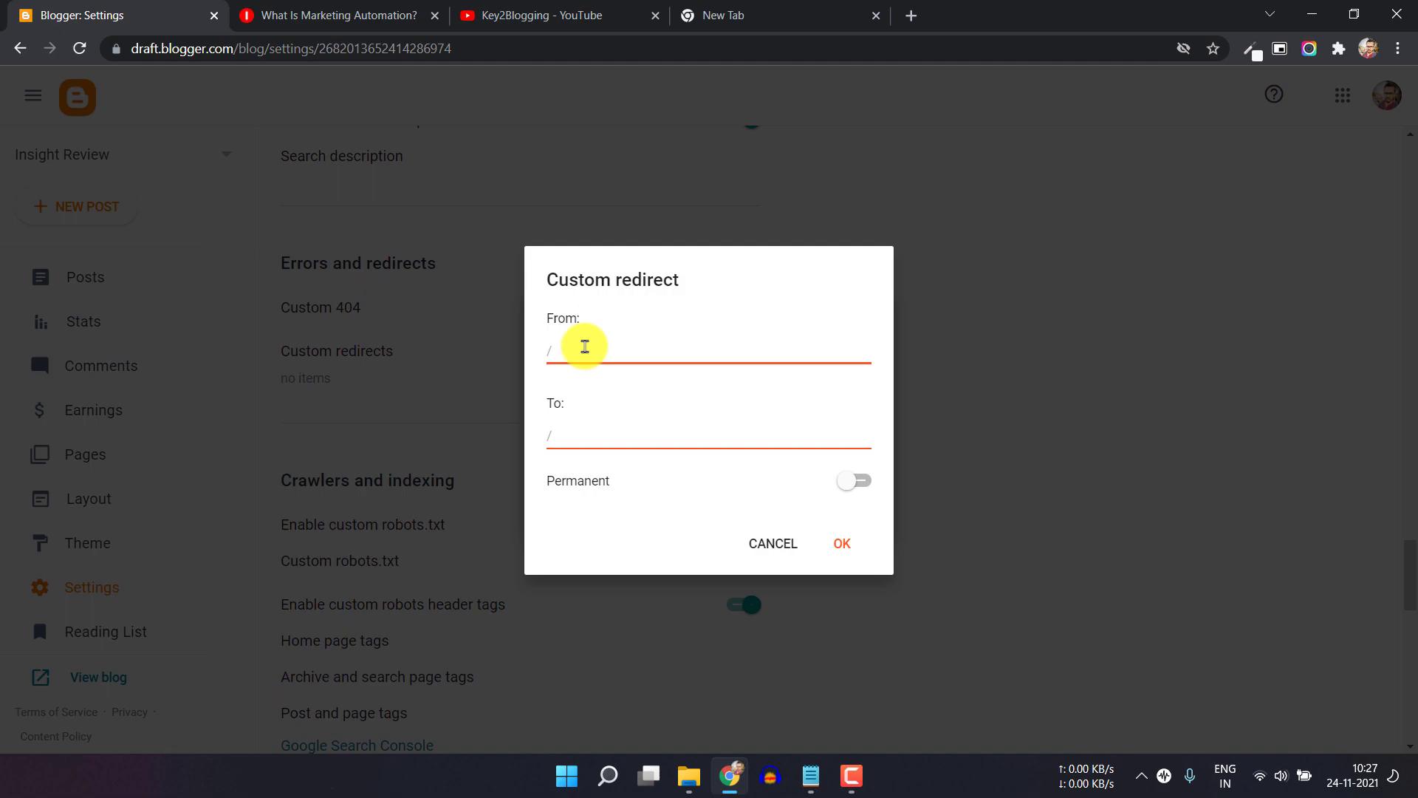
click(564, 436)
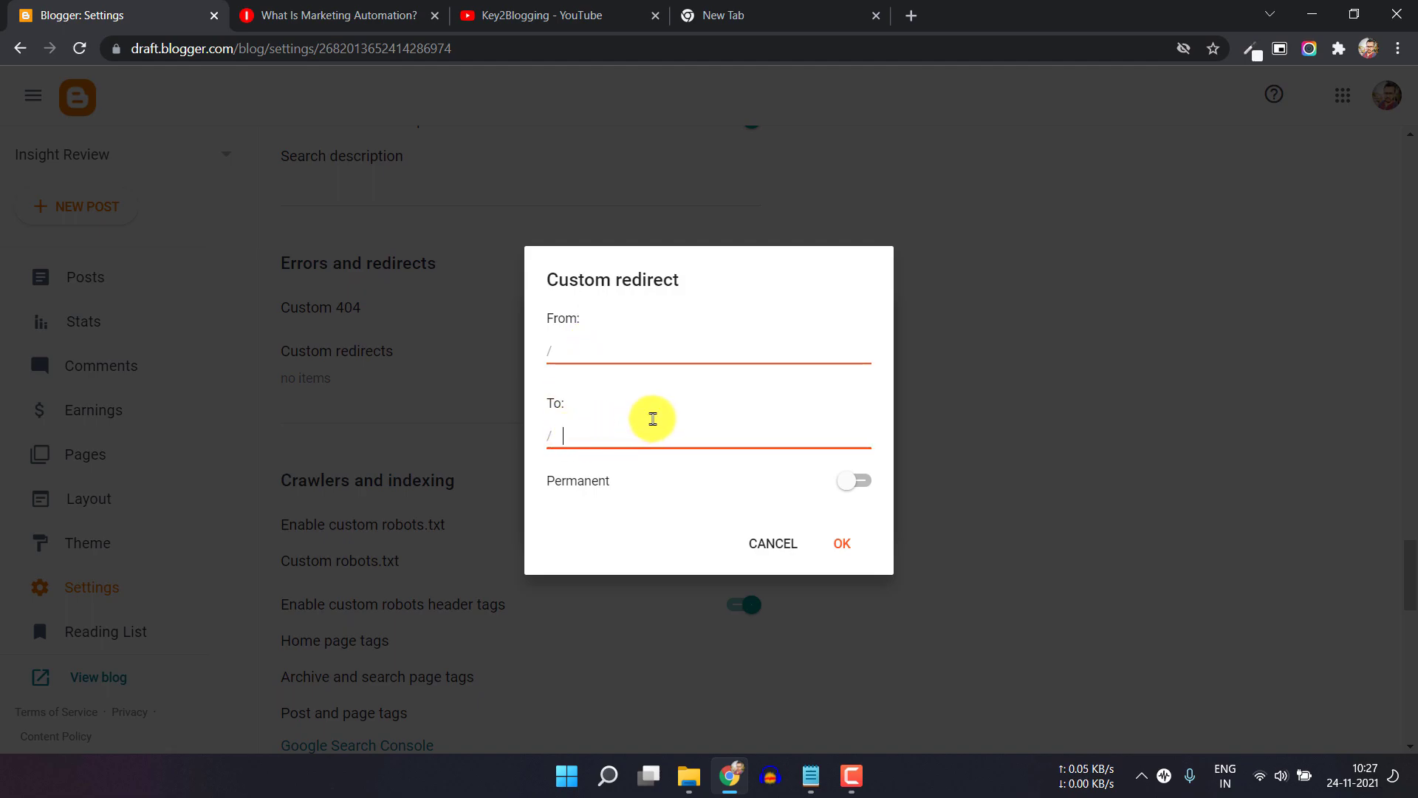
click(761, 537)
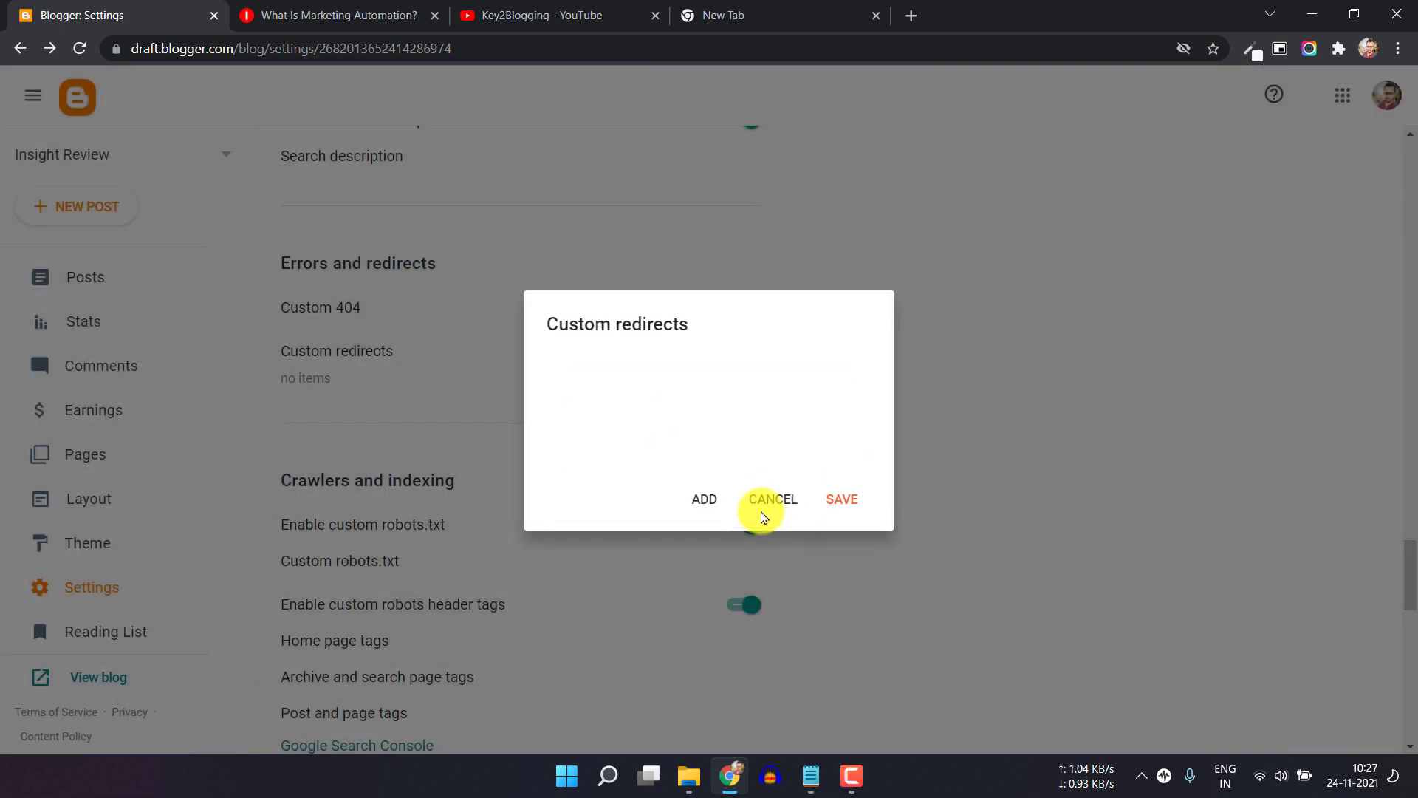
click(762, 500)
- Copy the link address of the What is Affiliate Marketing post from the Posts list
click(86, 291)
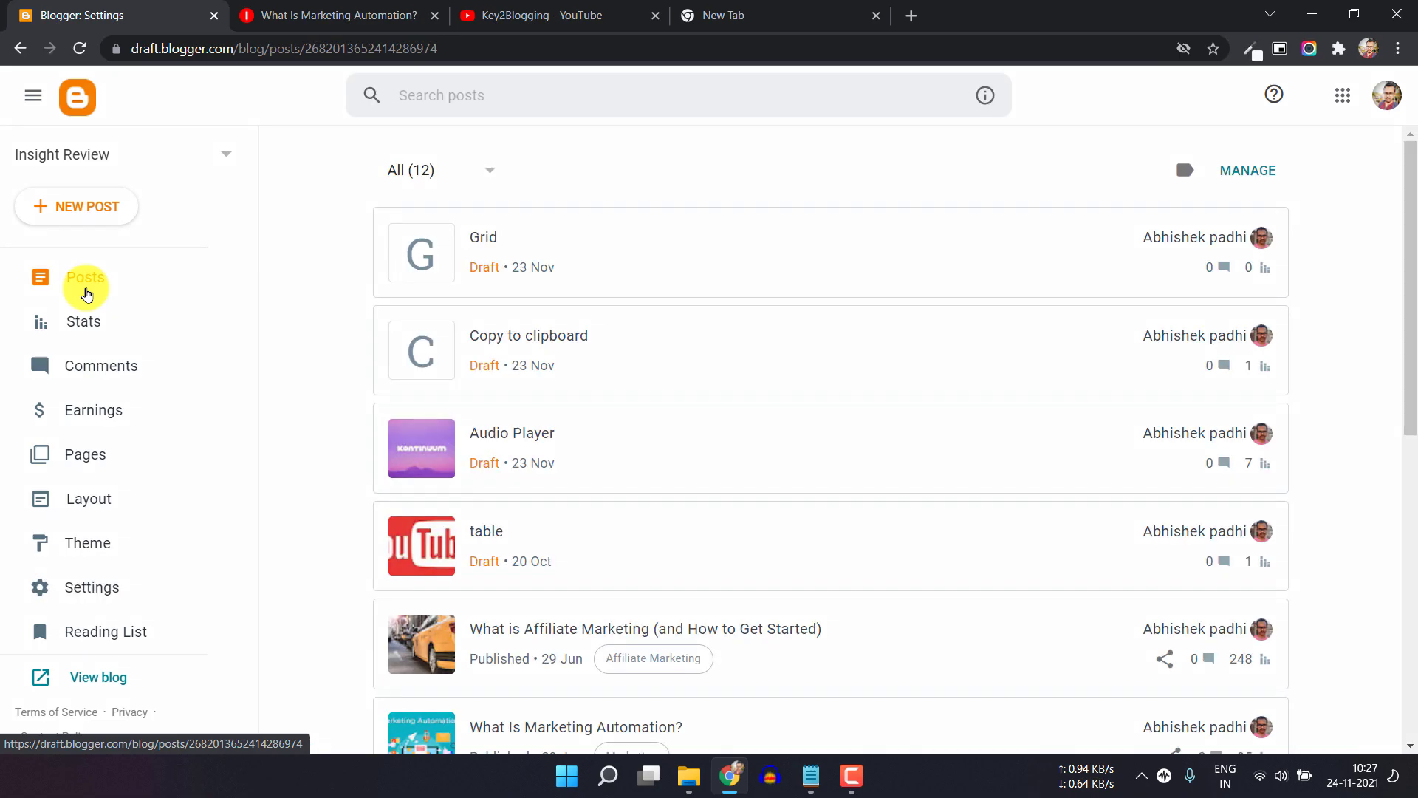
scroll(912, 473, down, 2)
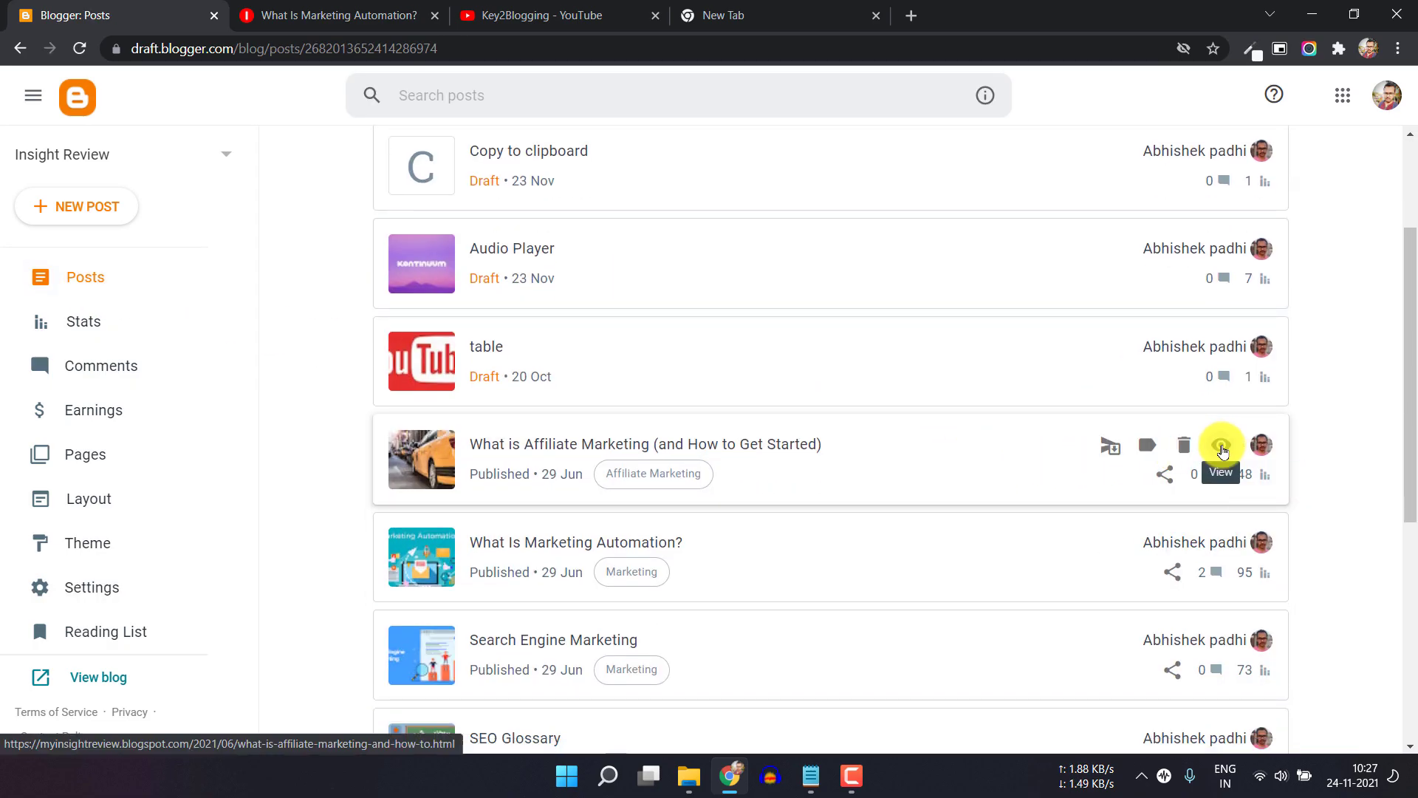
right_click(1222, 449)
click(1253, 564)
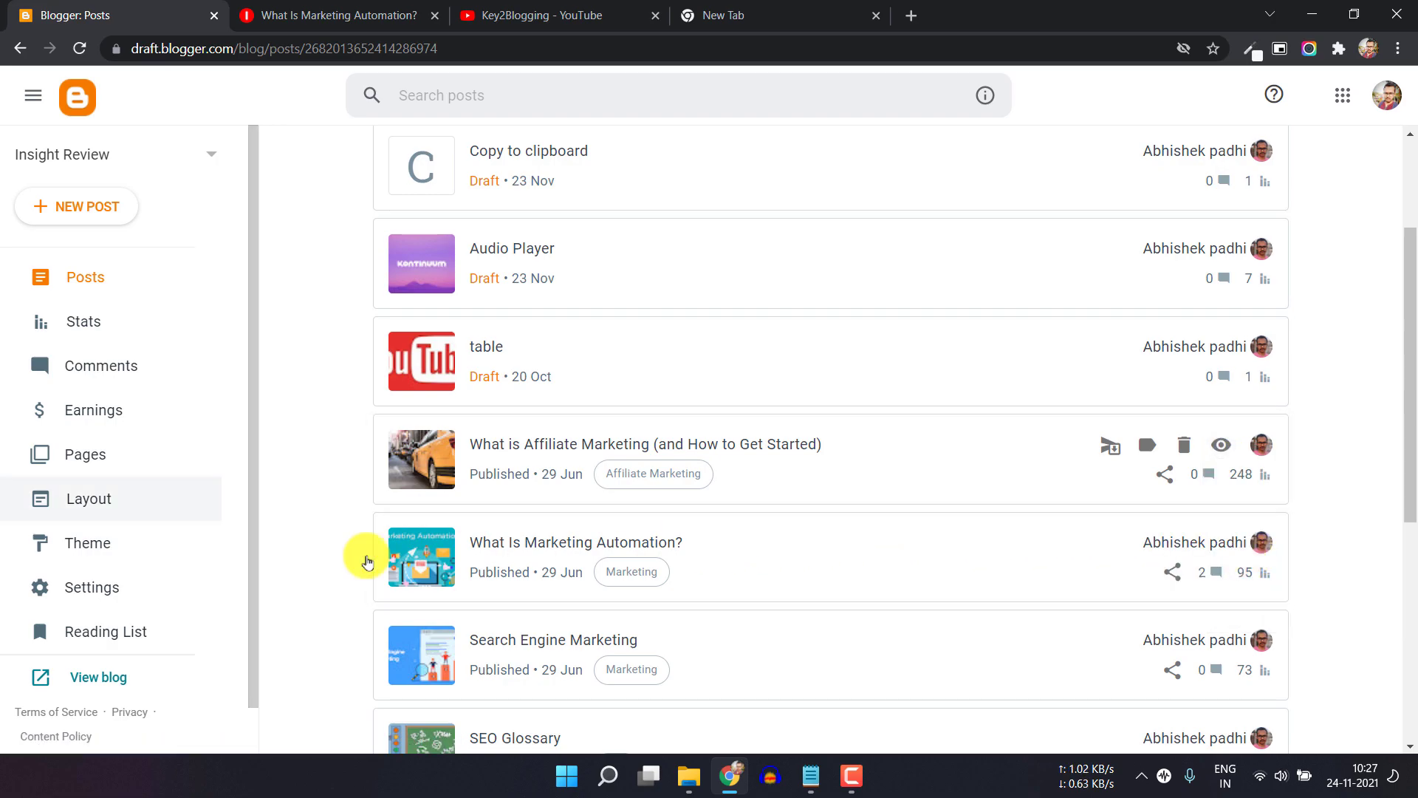
scroll(1197, 538, up, 3)
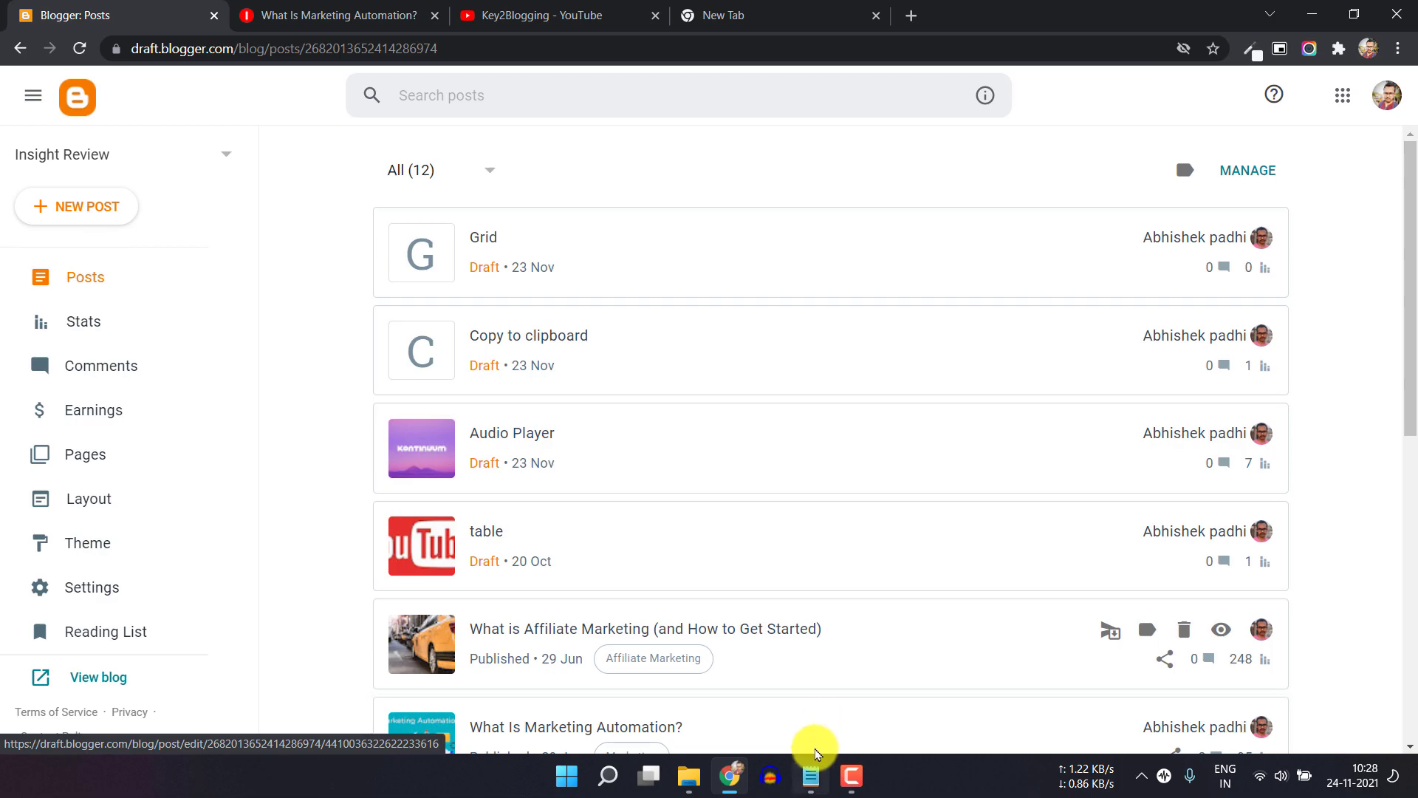
- Replace Notepad's script with the affiliate post URL and select its path from /2021 onward
click(811, 772)
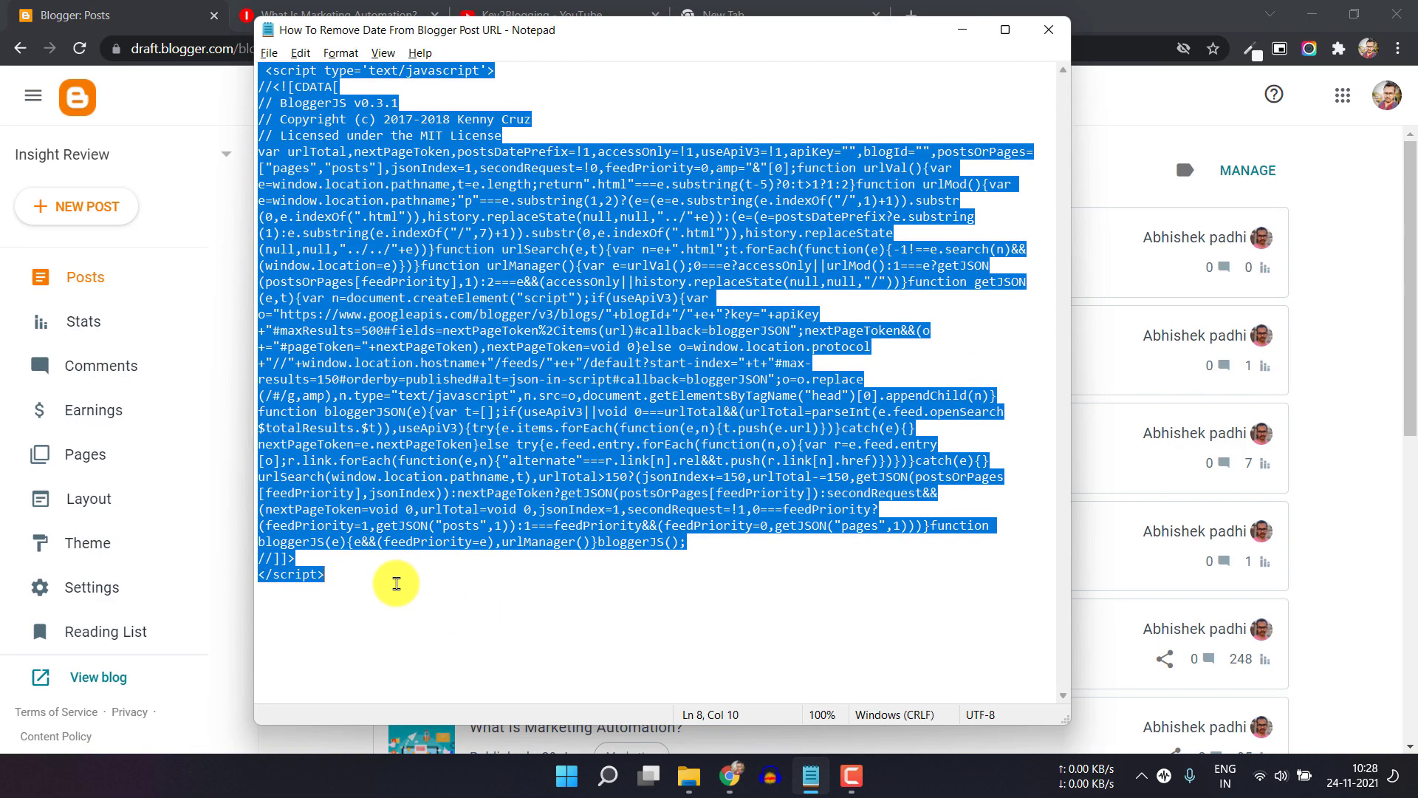
click(396, 584)
key(ctrl+a)
key(ctrl+v)
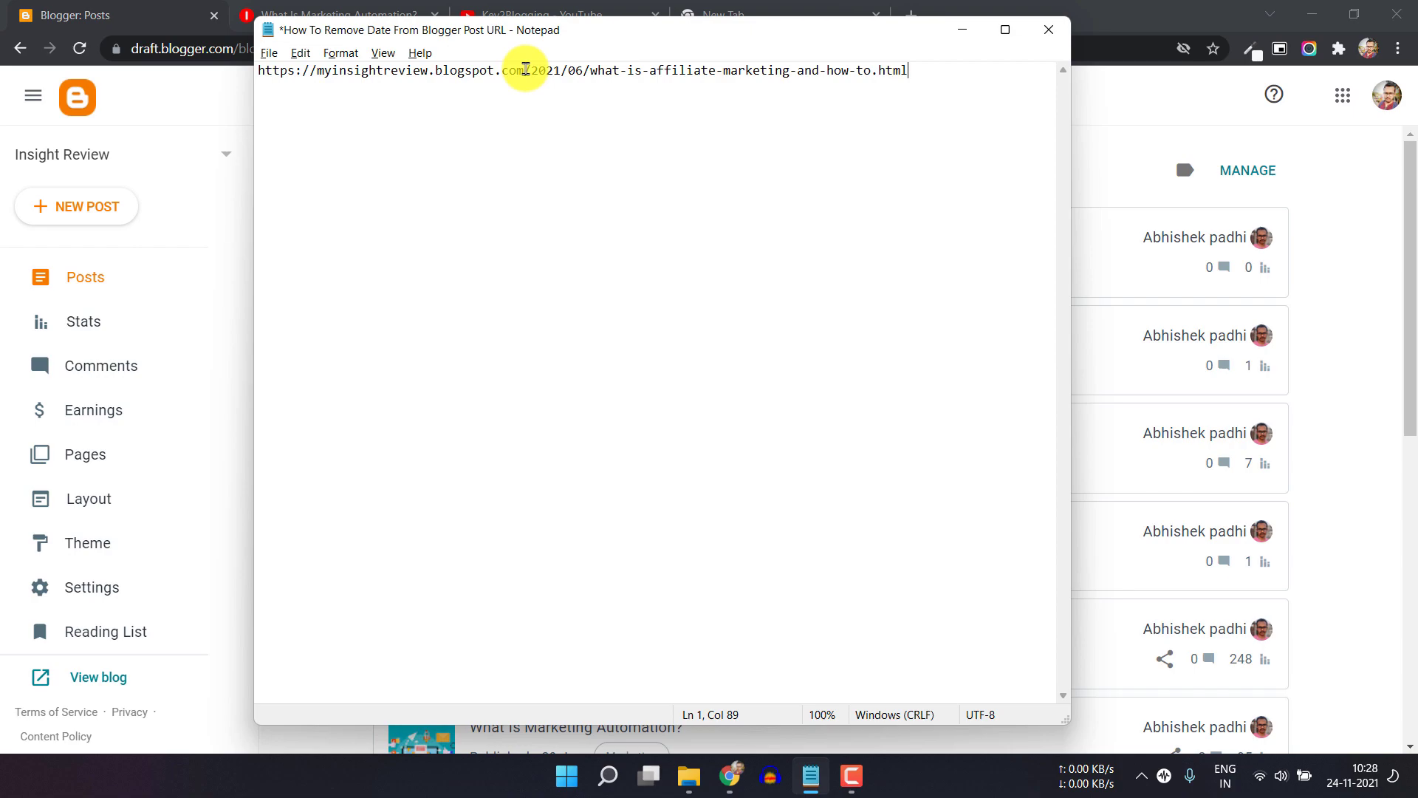
drag(525, 70, 914, 79)
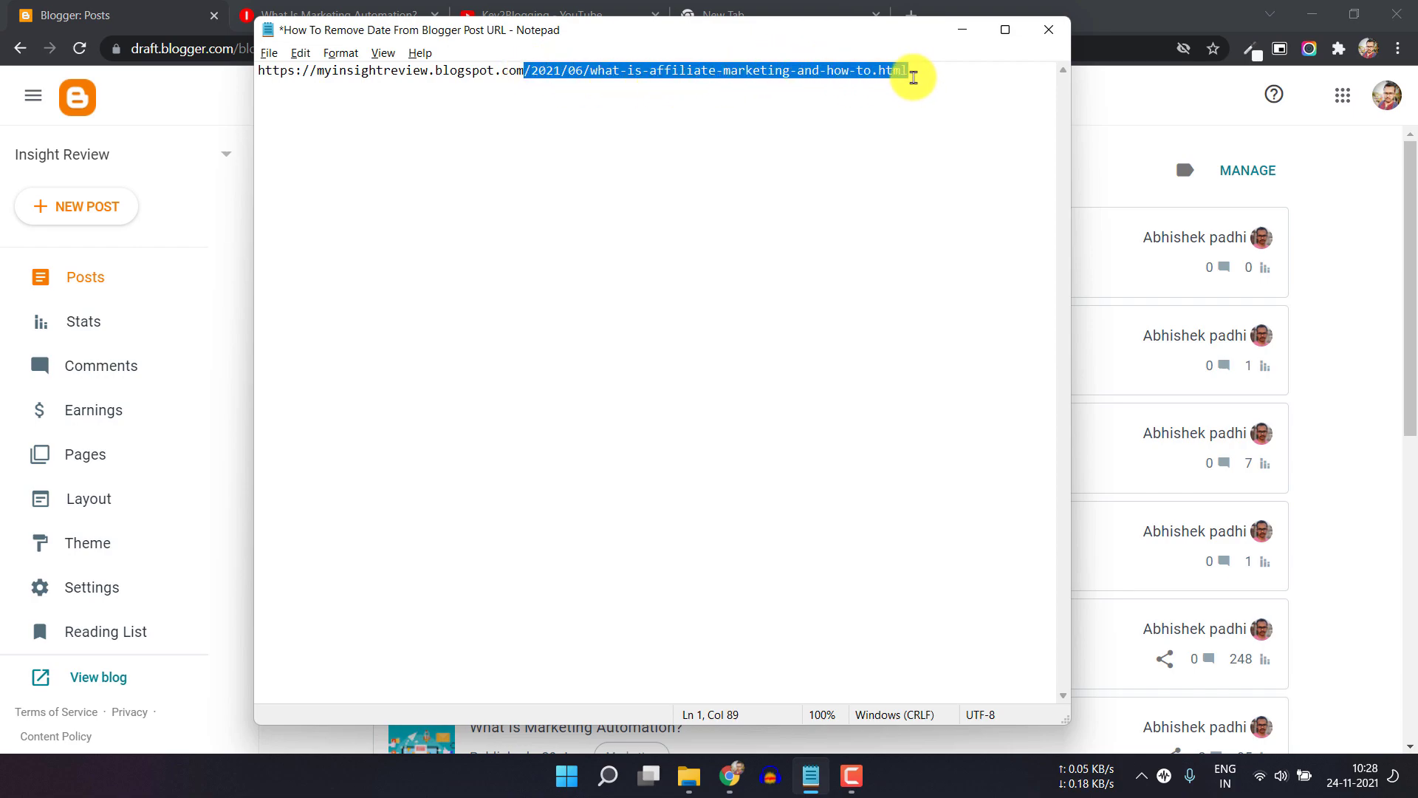
click(962, 29)
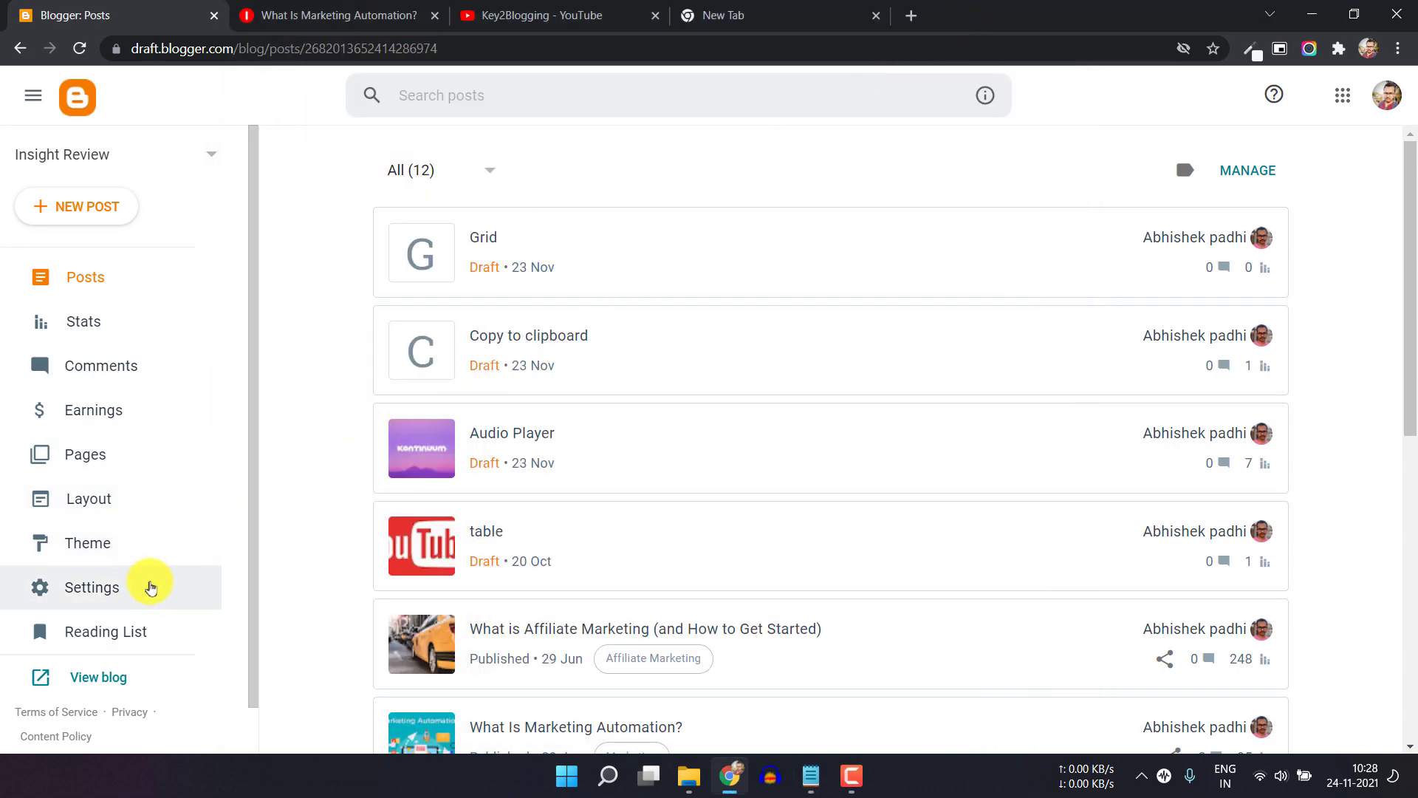
- Add a custom redirect with From set to /2021/06/what-is-affiliate-marketing-and-how-to.html
click(151, 588)
scroll(491, 500, down, 15)
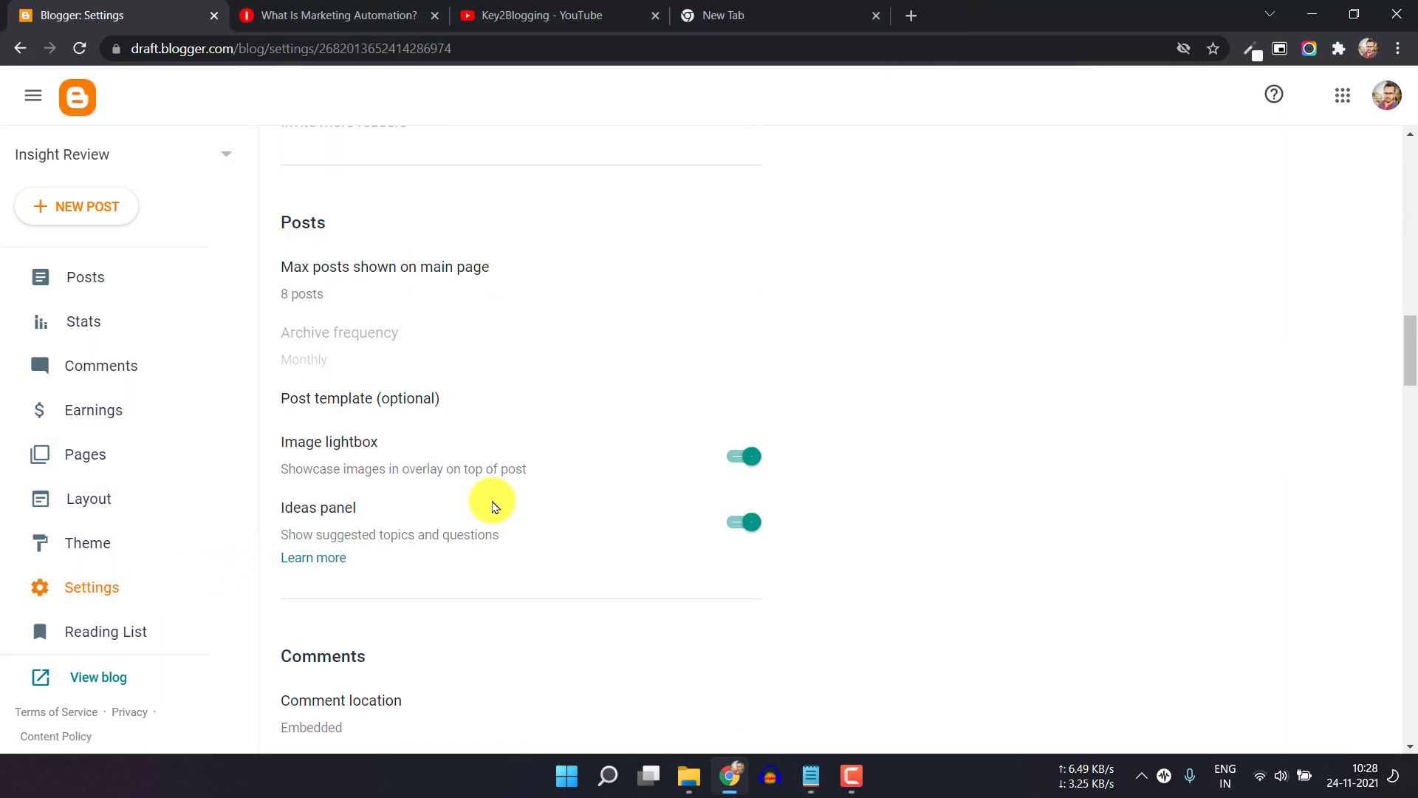
scroll(494, 506, down, 20)
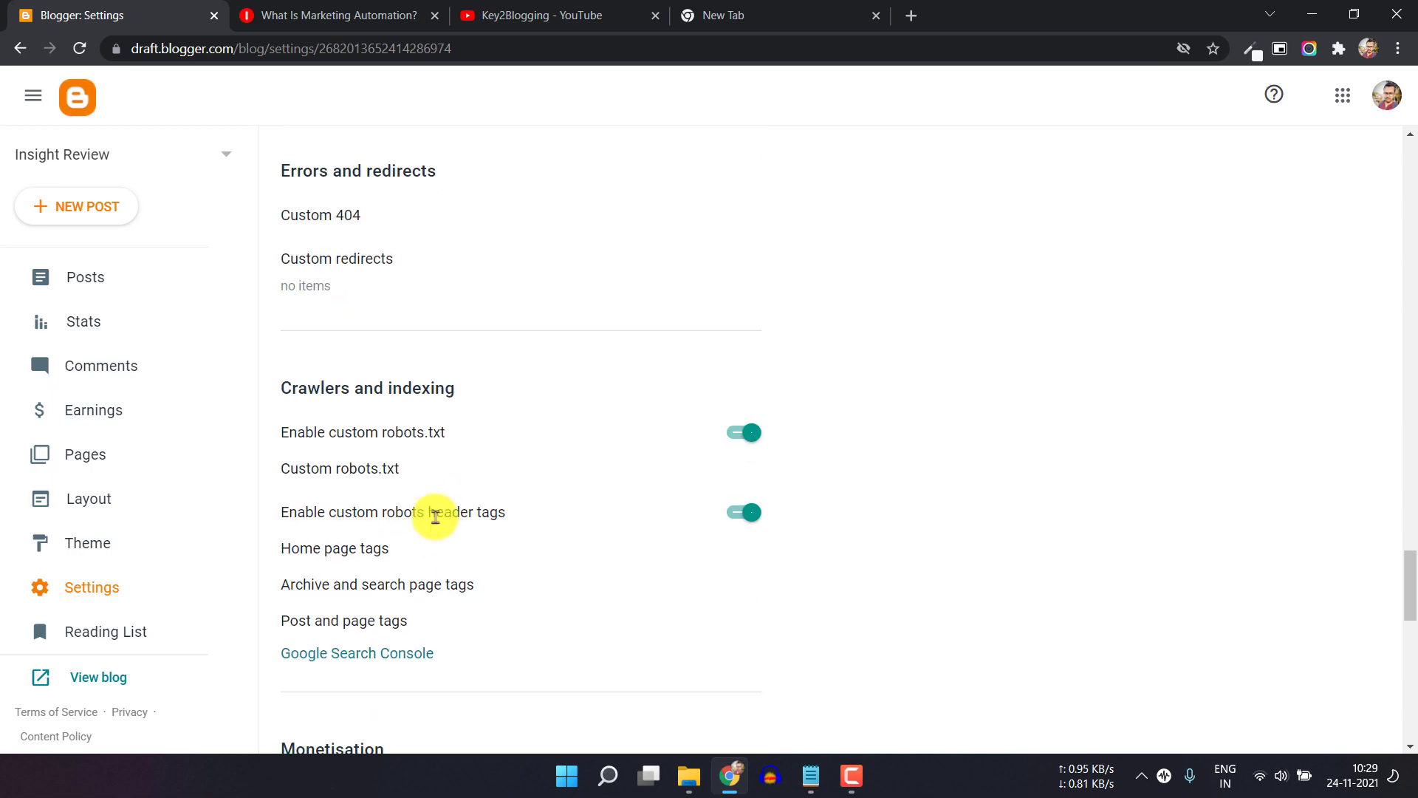
click(357, 263)
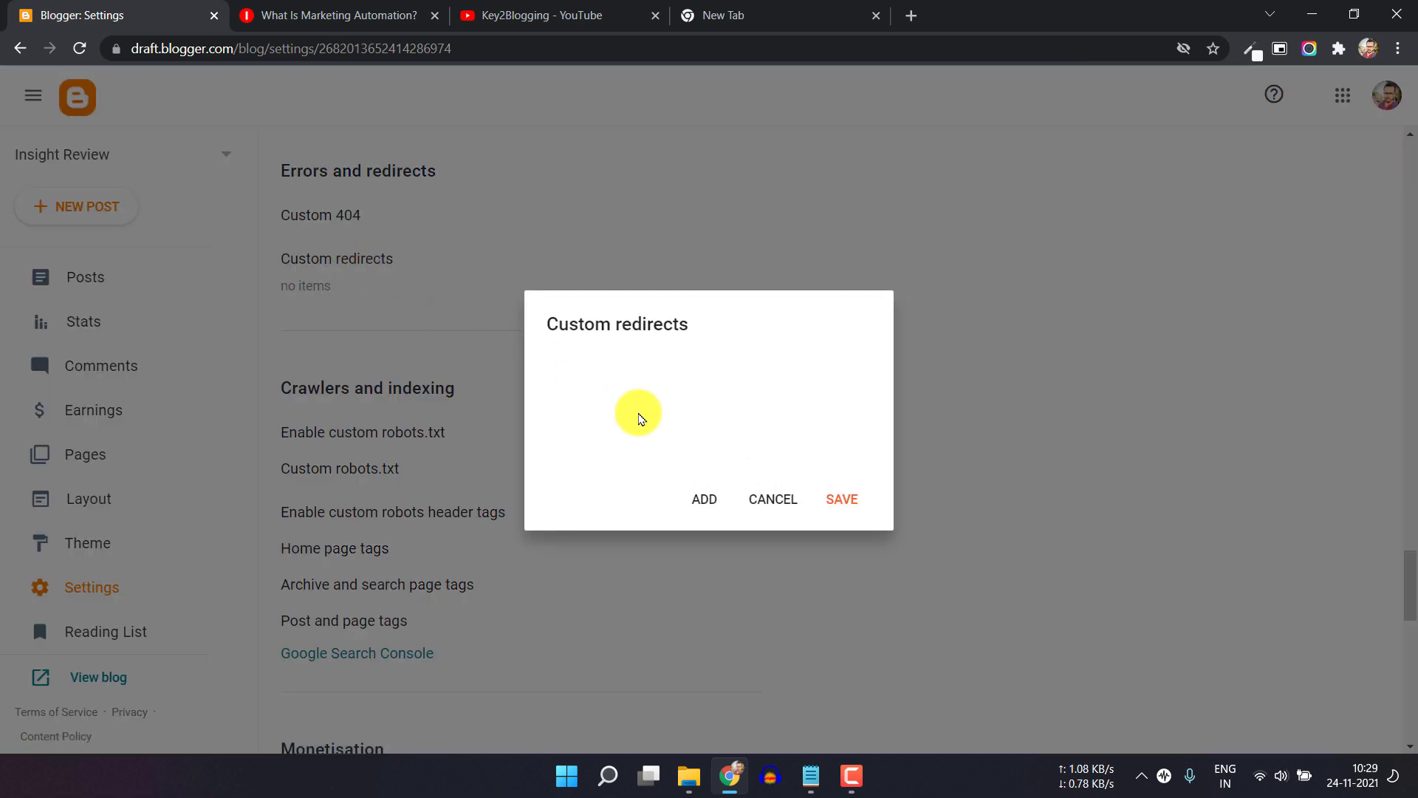
click(703, 499)
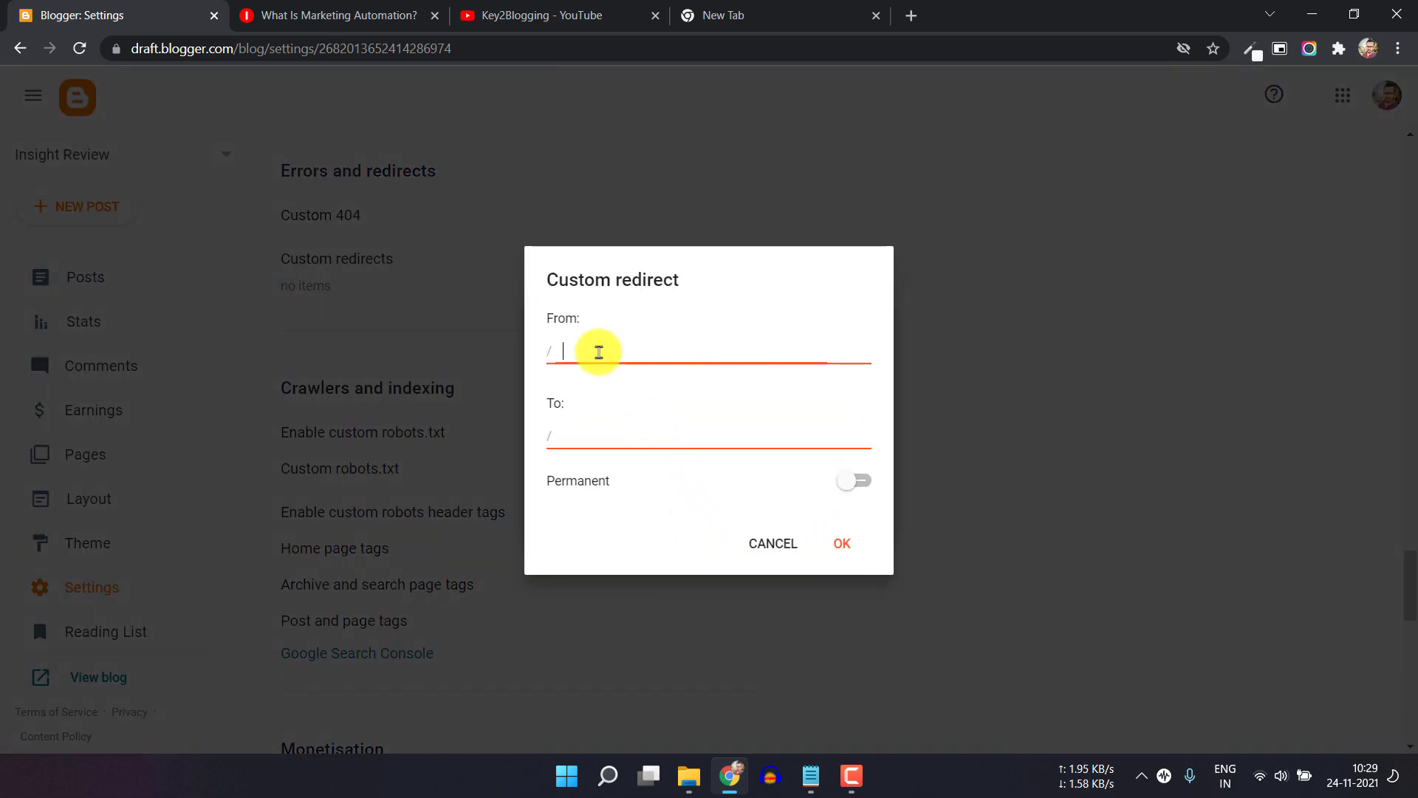
key(ctrl+v)
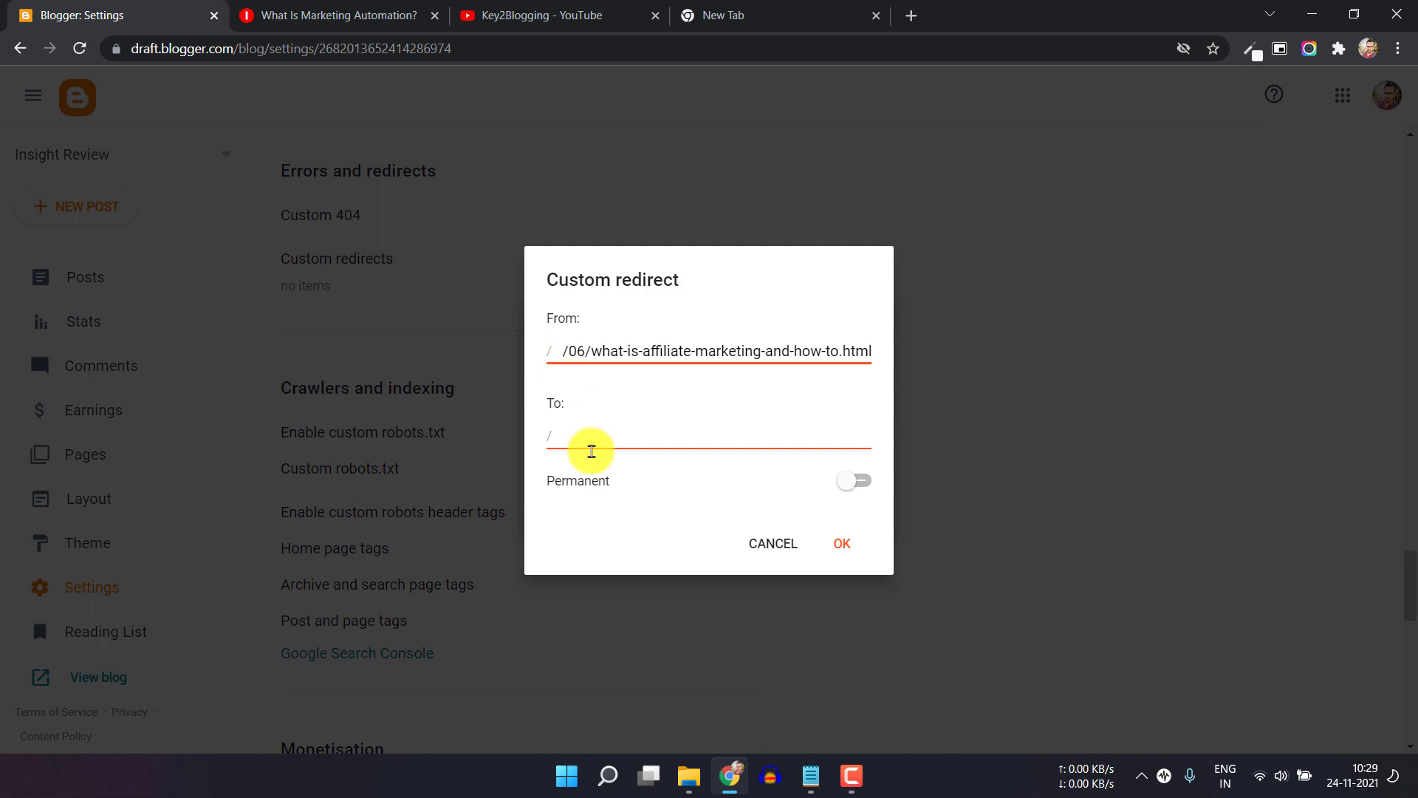
- Set the redirect's To field to the undated slug what-is-affiliate-marketing-and-how-to.html
click(811, 776)
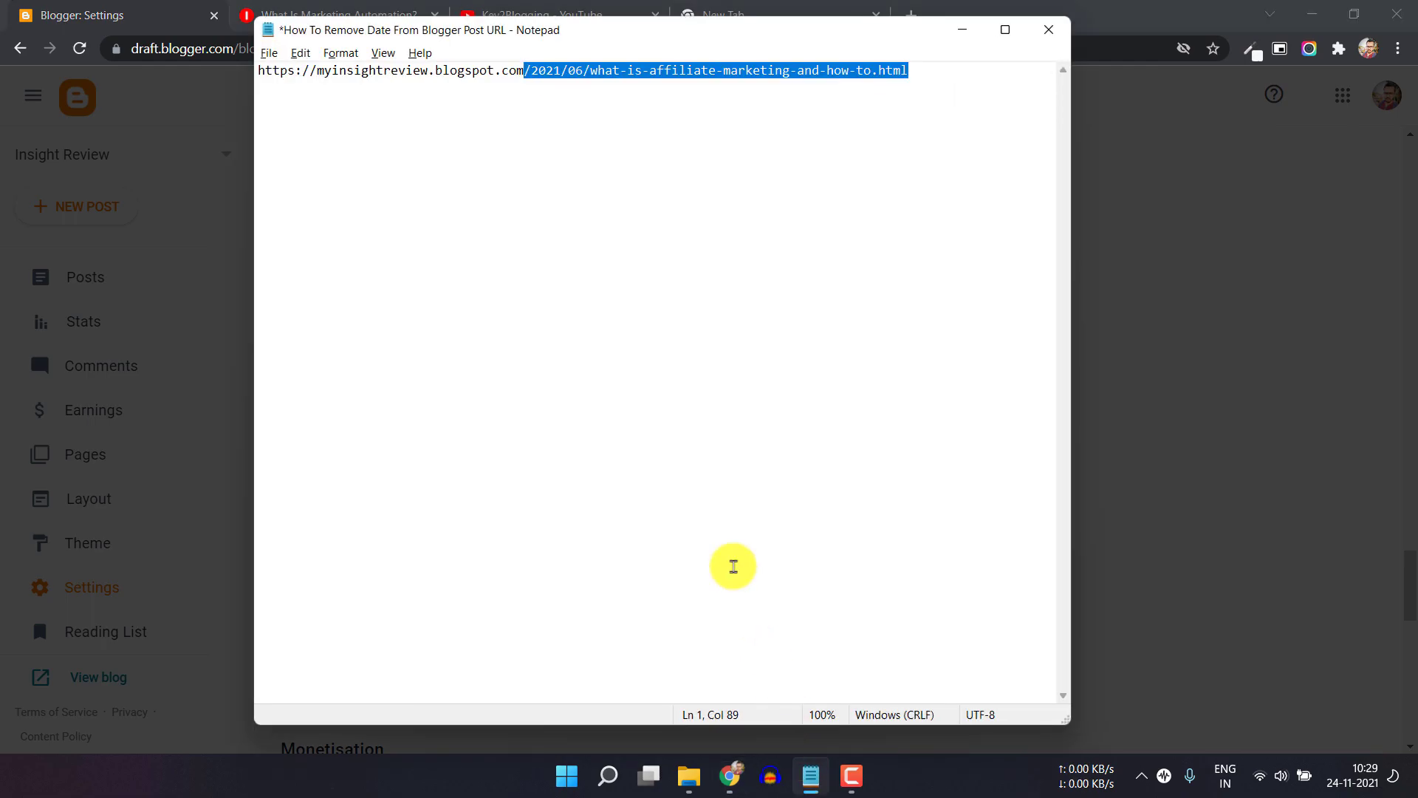
click(579, 114)
drag(590, 72, 909, 87)
key(ctrl+c)
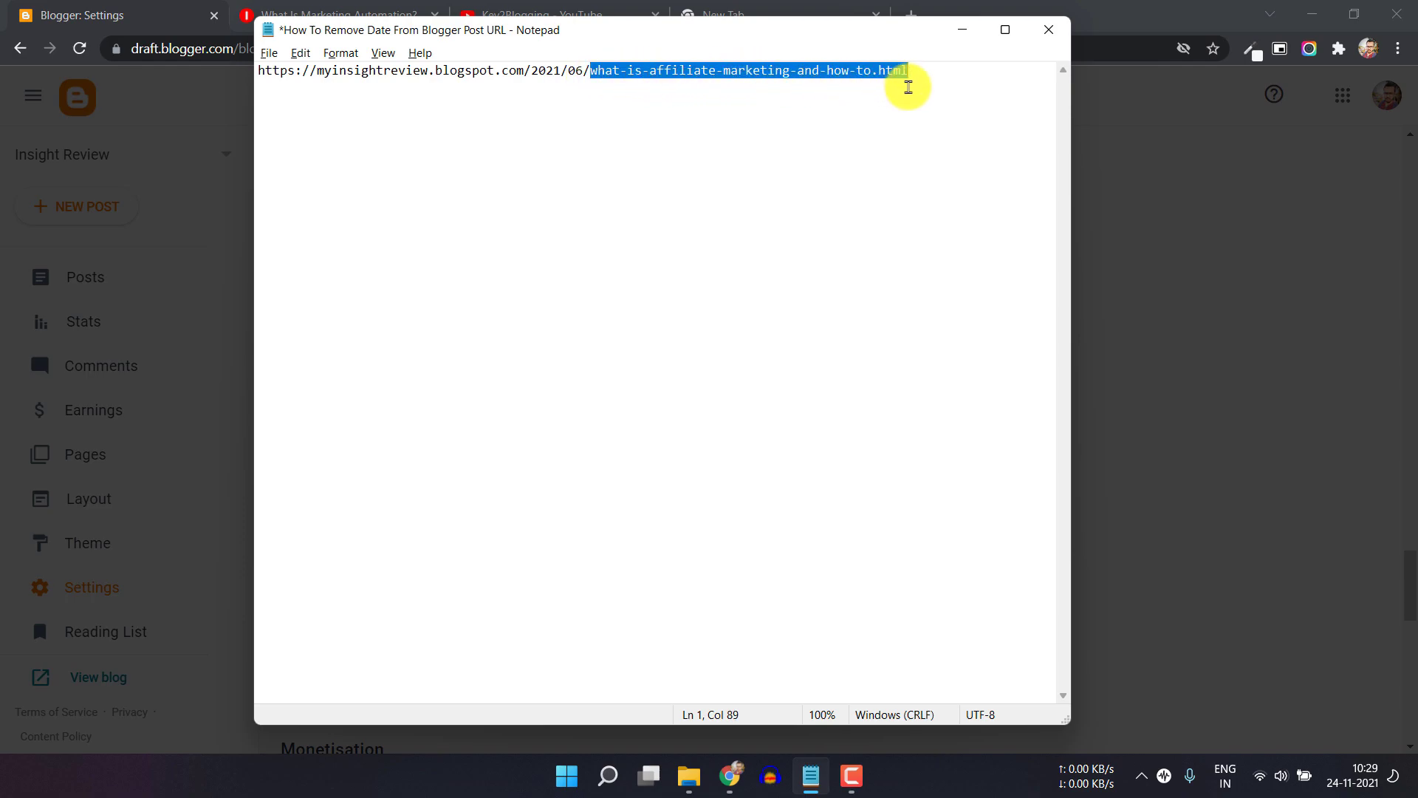
click(962, 30)
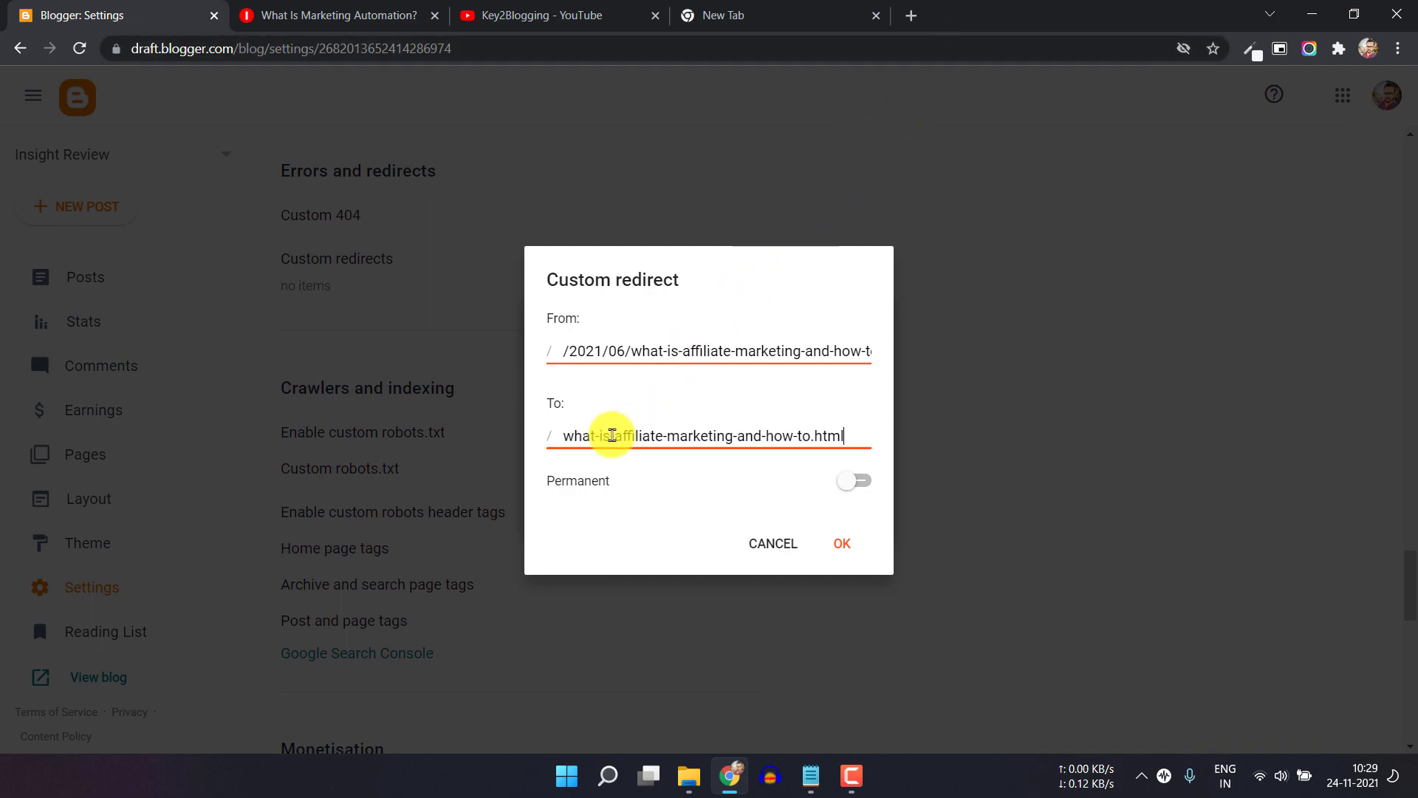
key(ctrl+v)
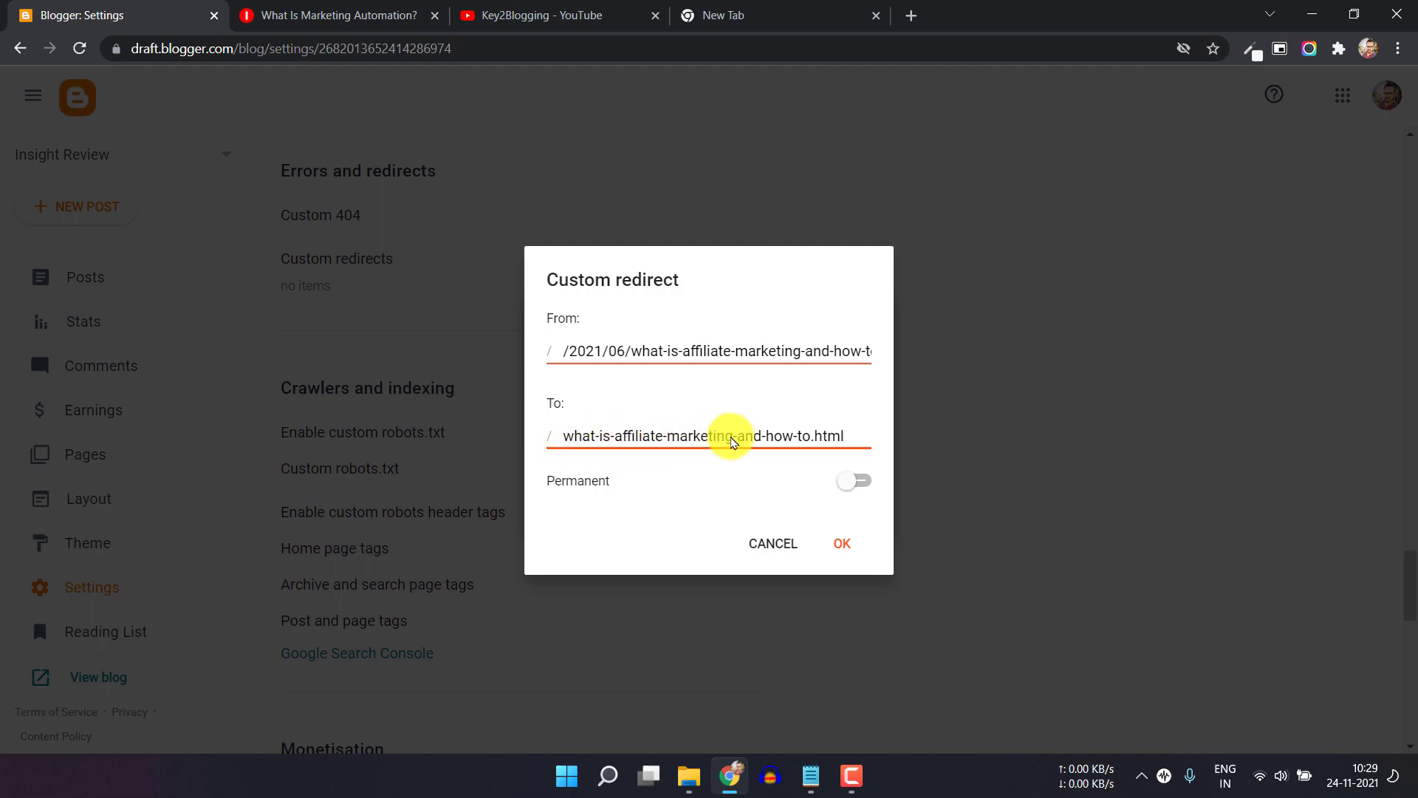
- Make the 2021/06 affiliate-marketing redirect permanent, confirm it, and save the custom redirects
click(857, 481)
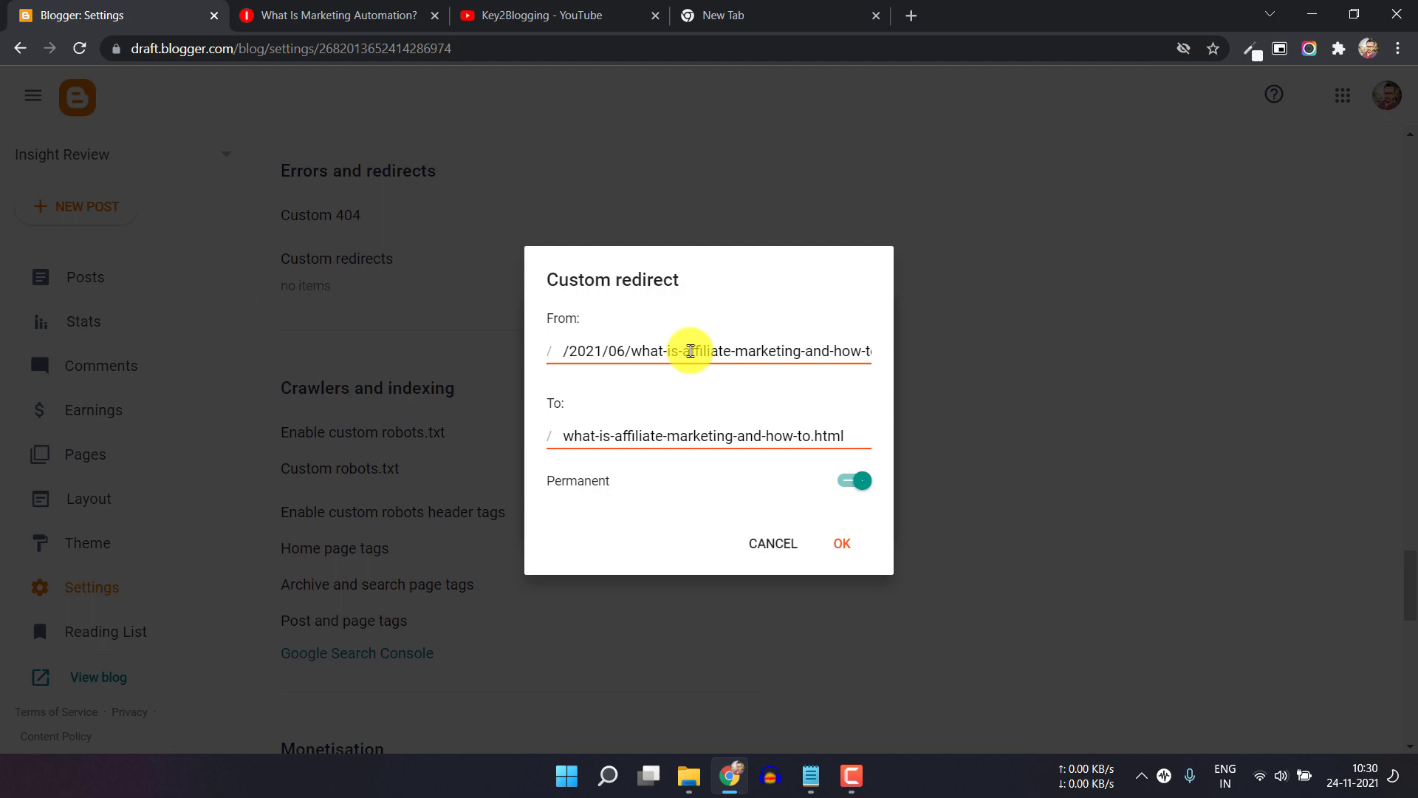
click(841, 543)
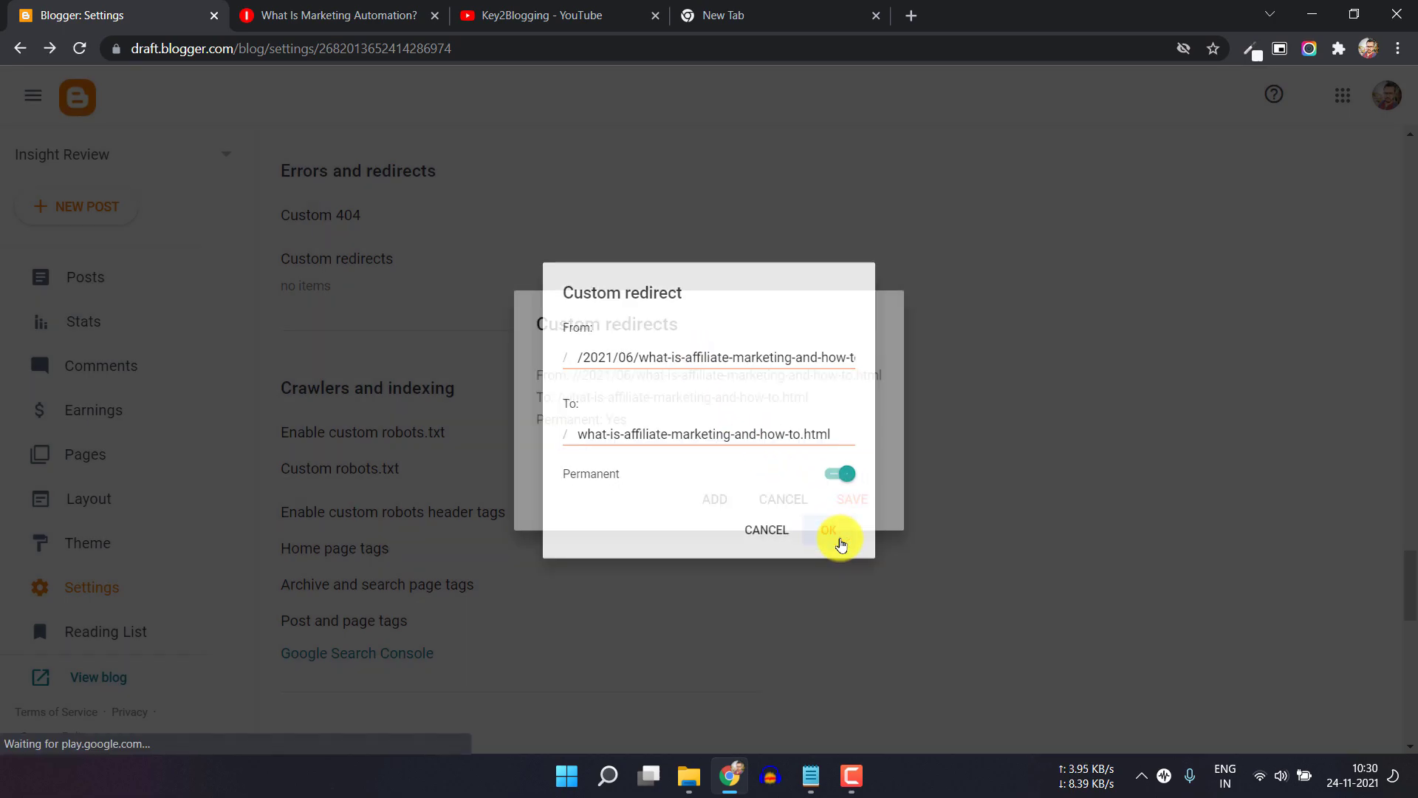
click(850, 501)
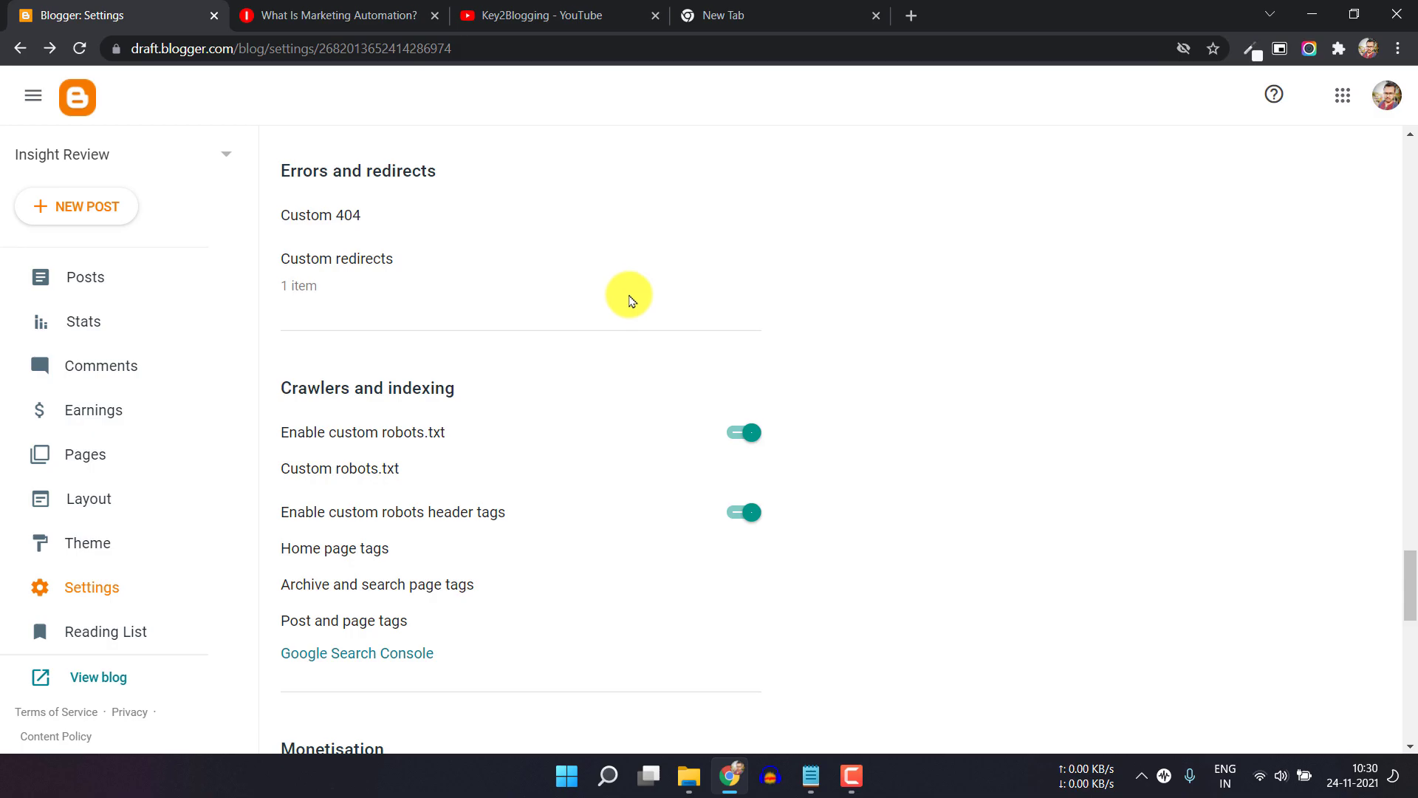
- Switch to the browser tab showing the live 'What Is Marketing Automation?' post at its undated address
click(379, 19)
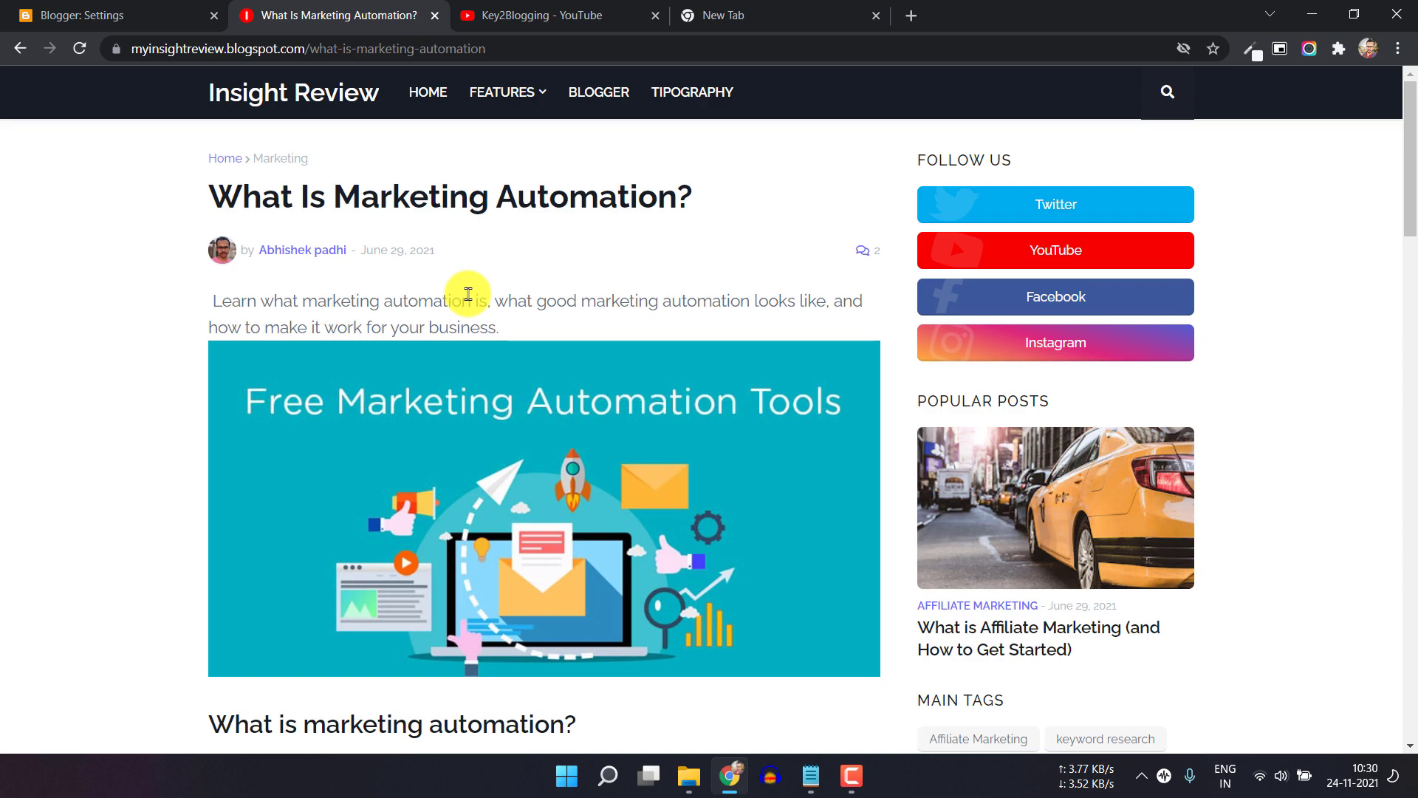